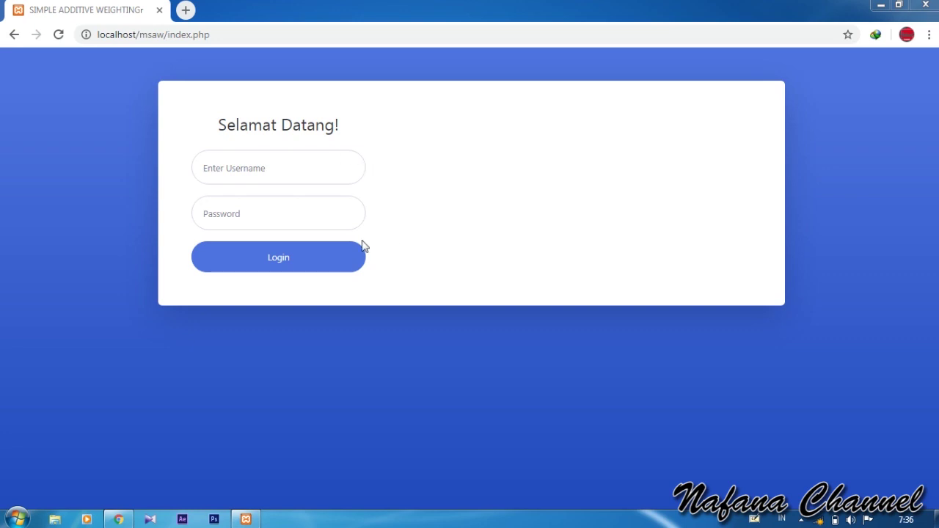
Step: Log in to the SAW app with the administrator's username and password
left_click(308, 163)
type("admin")
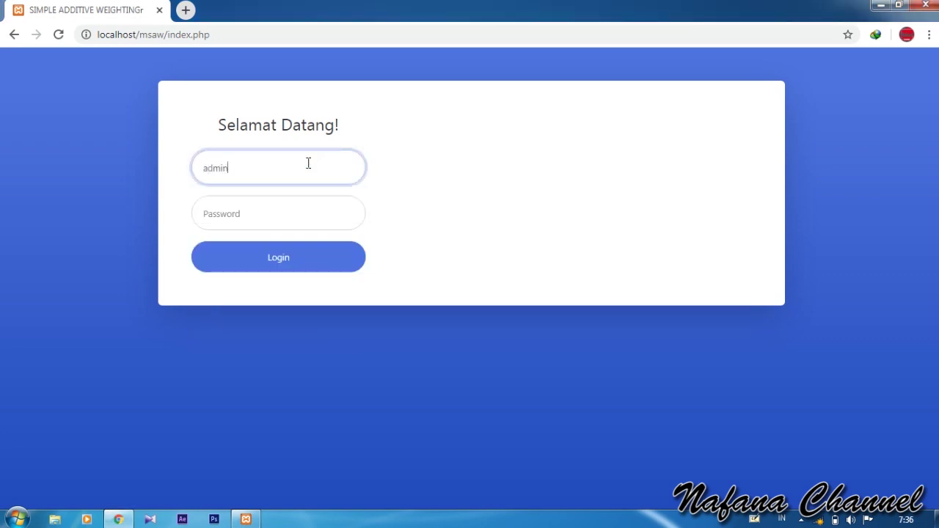
key("Tab")
type("a")
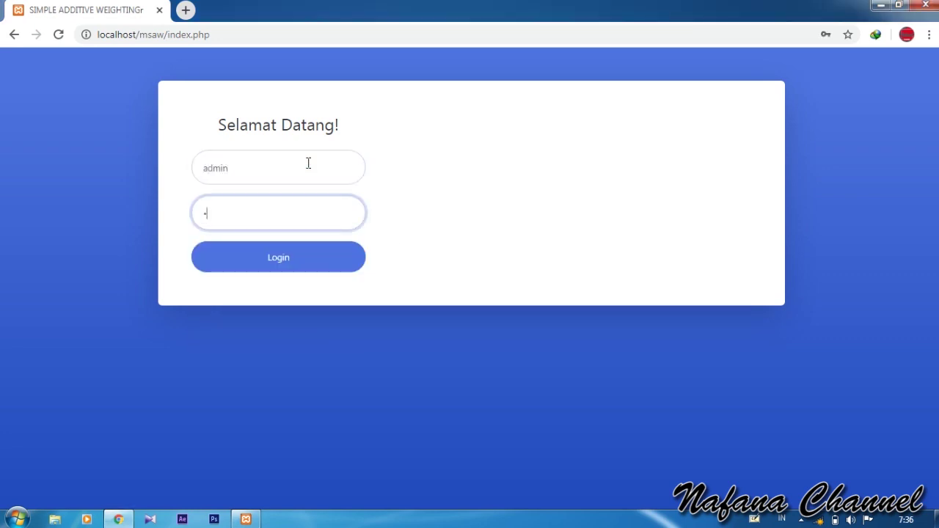
type("dmin123")
left_click(297, 257)
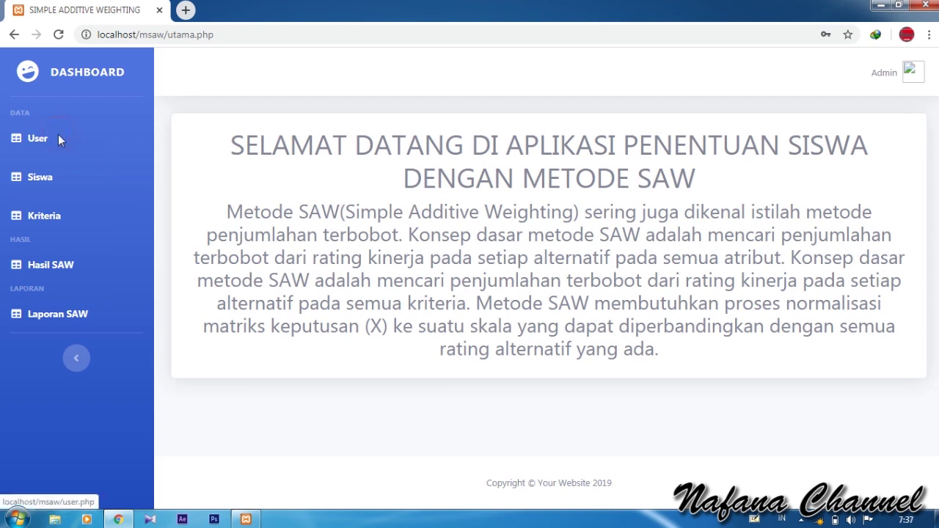
Step: Glance at the single-admin User list, then open the Siswa table and scroll across its columns
left_click(59, 138)
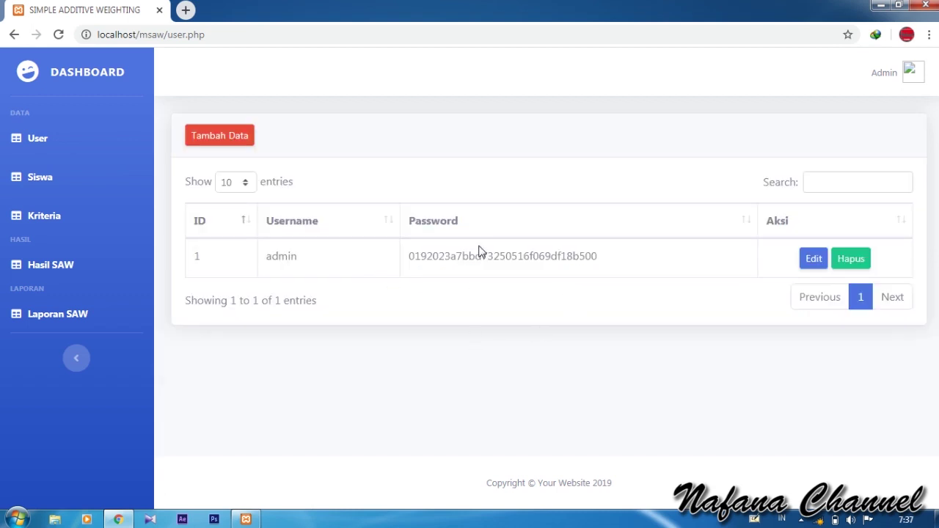
left_click(54, 177)
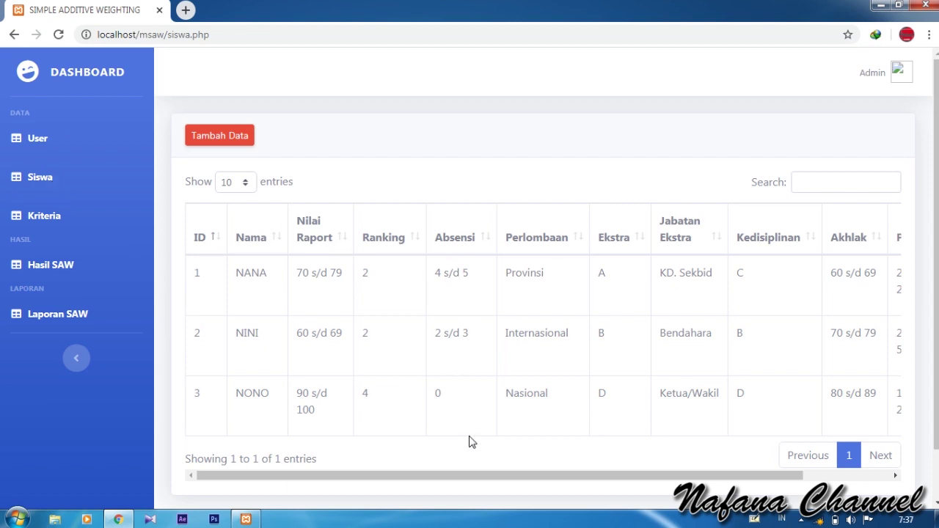
left_click_drag(485, 483, 416, 440)
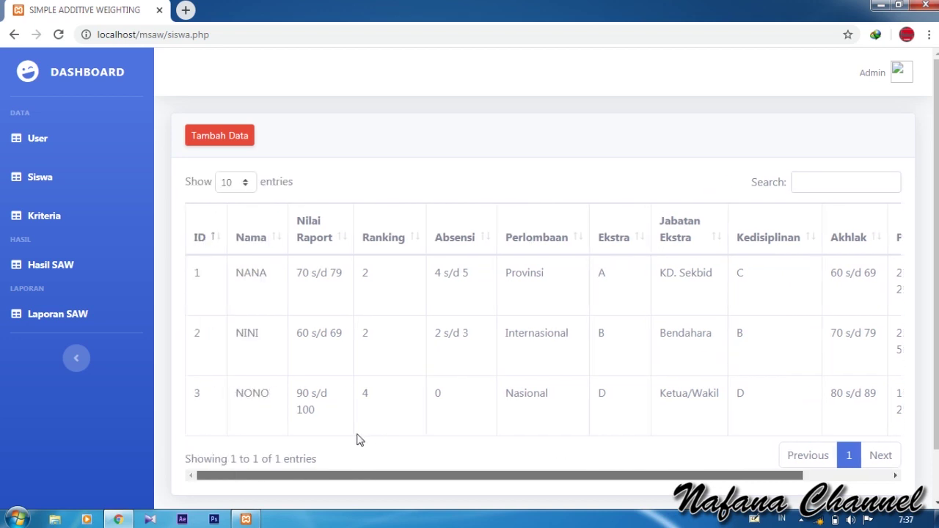
Step: Start a new student entry with a name, report average 90 s/d 100 and class rank 1
left_click(232, 139)
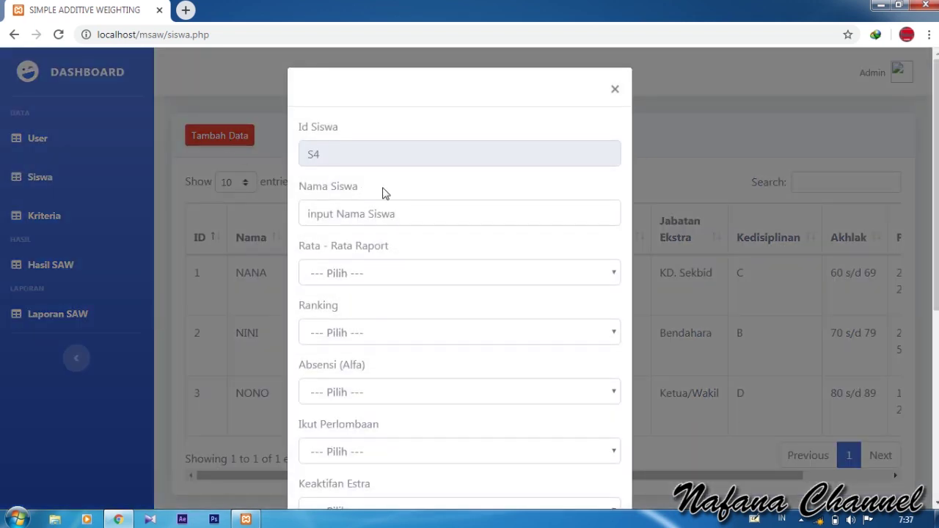
left_click(391, 213)
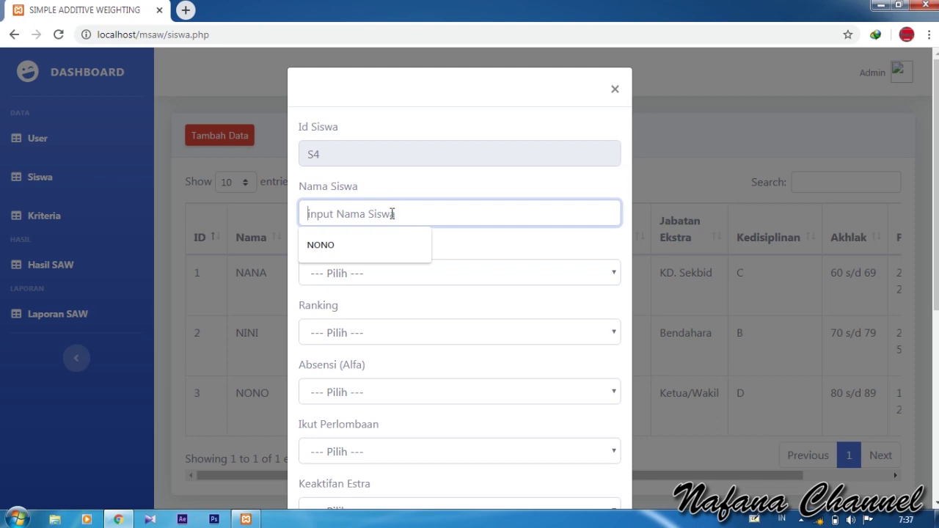
type("NAFANA")
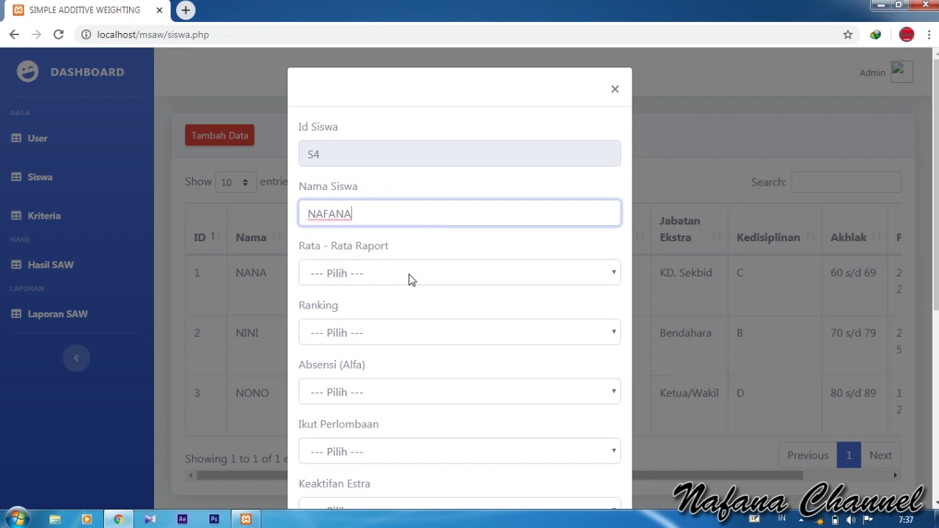
left_click(409, 273)
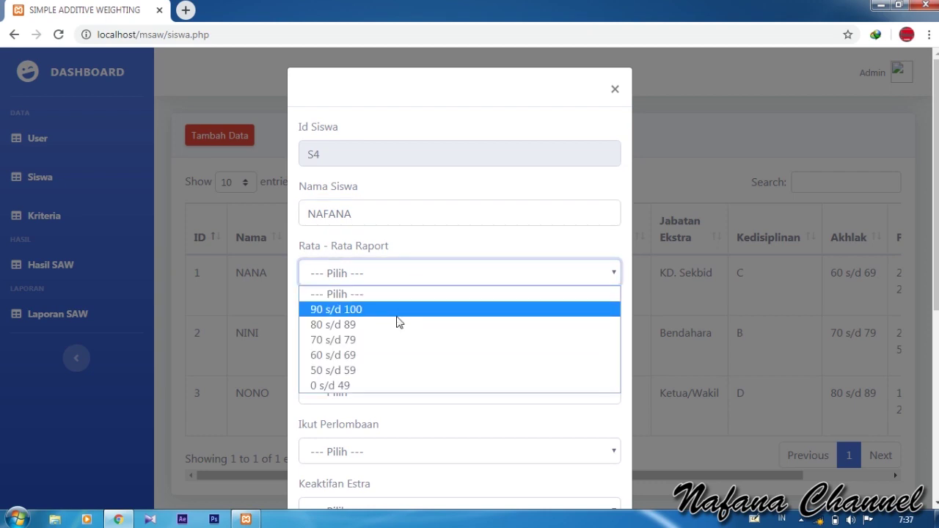
left_click(392, 309)
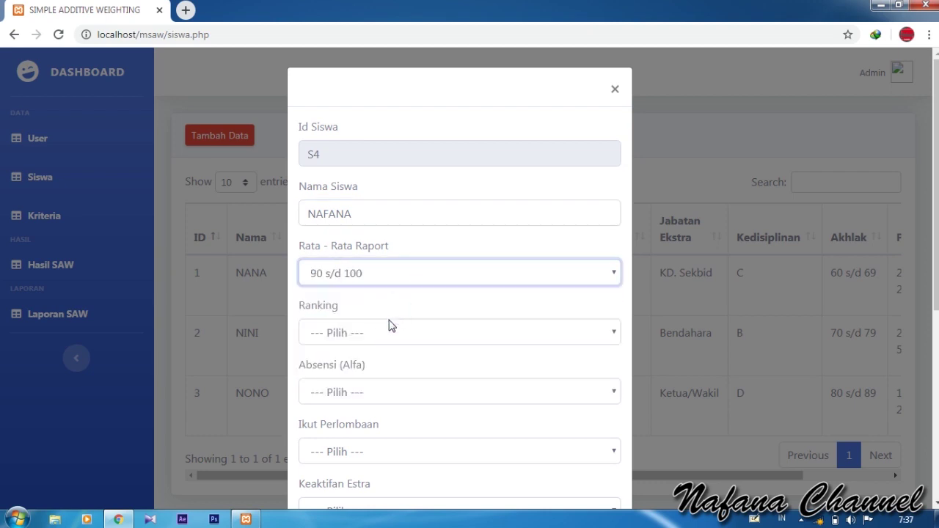
left_click(383, 333)
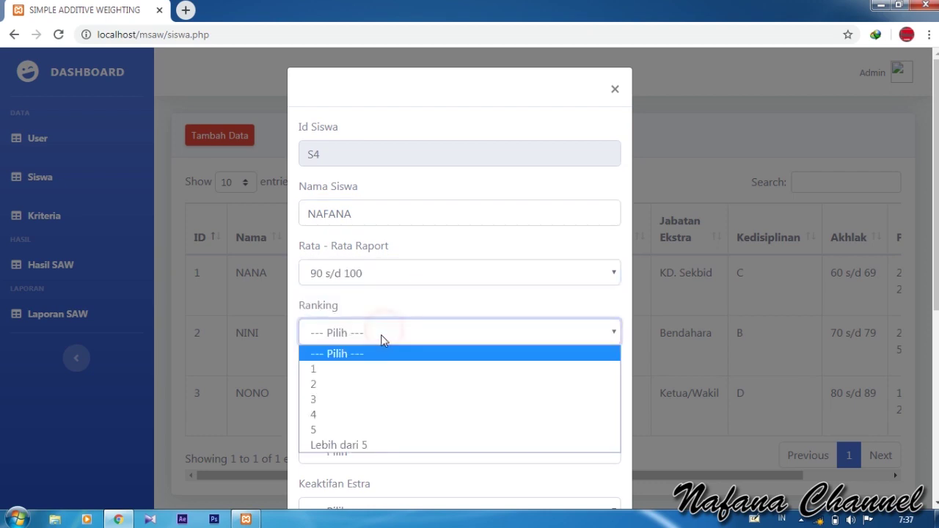
left_click(350, 369)
Step: Set absences to 2 sd 3, competitions to Internasional and extracurricular activity to B
scroll(394, 311, "down", 3)
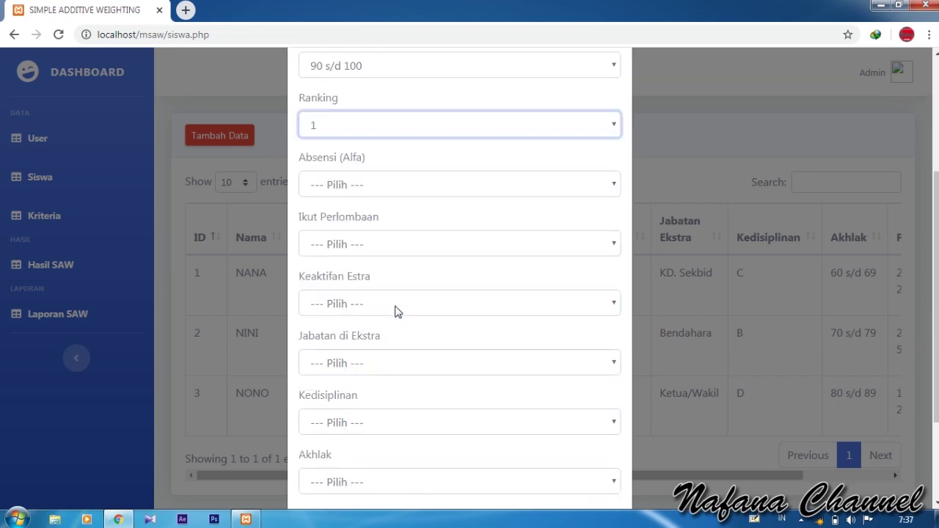
left_click(380, 186)
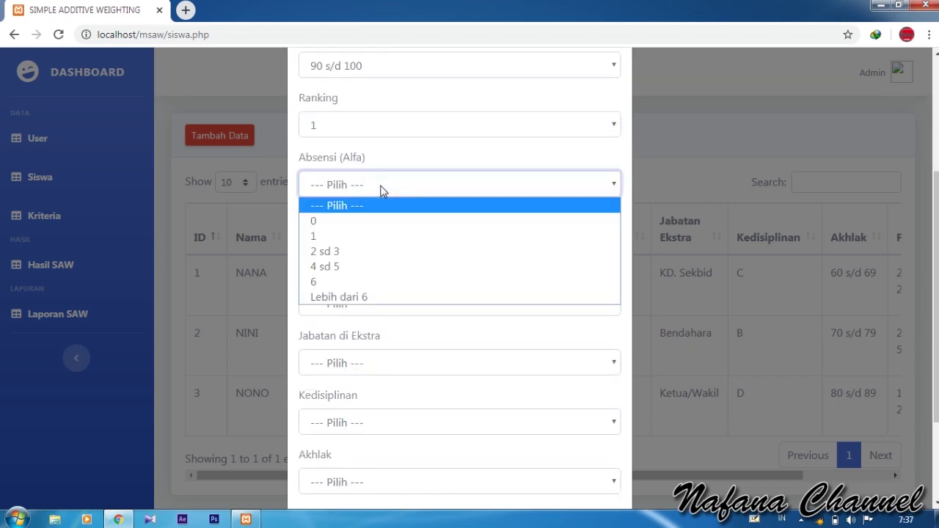
left_click(400, 251)
left_click(400, 245)
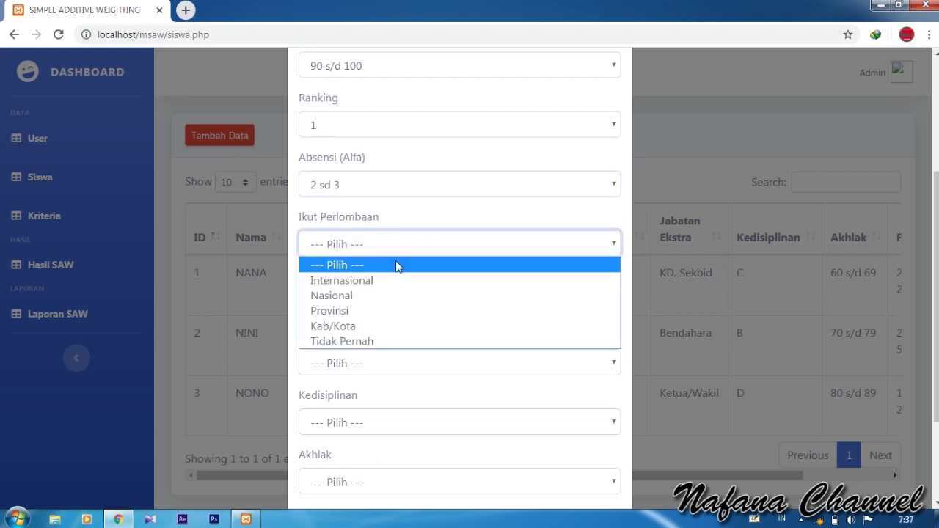
left_click(390, 279)
scroll(389, 264, "down", 2)
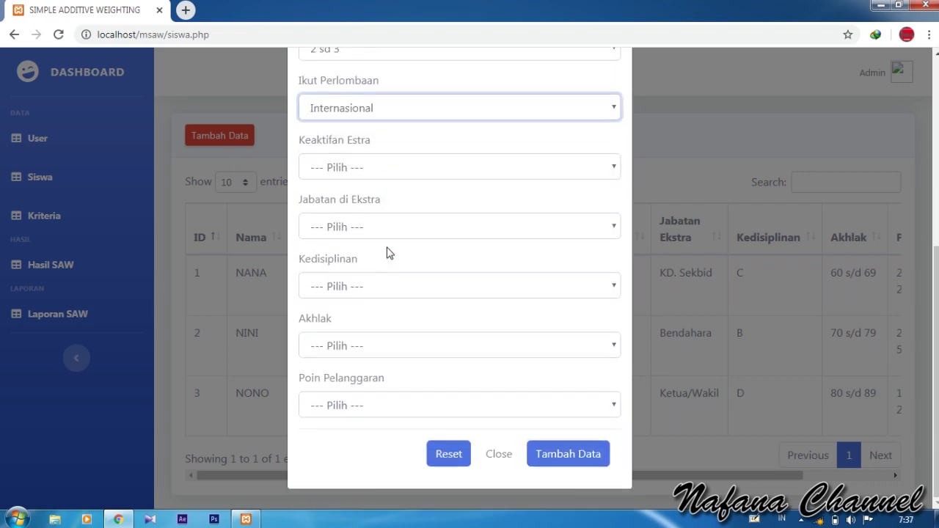
left_click(369, 169)
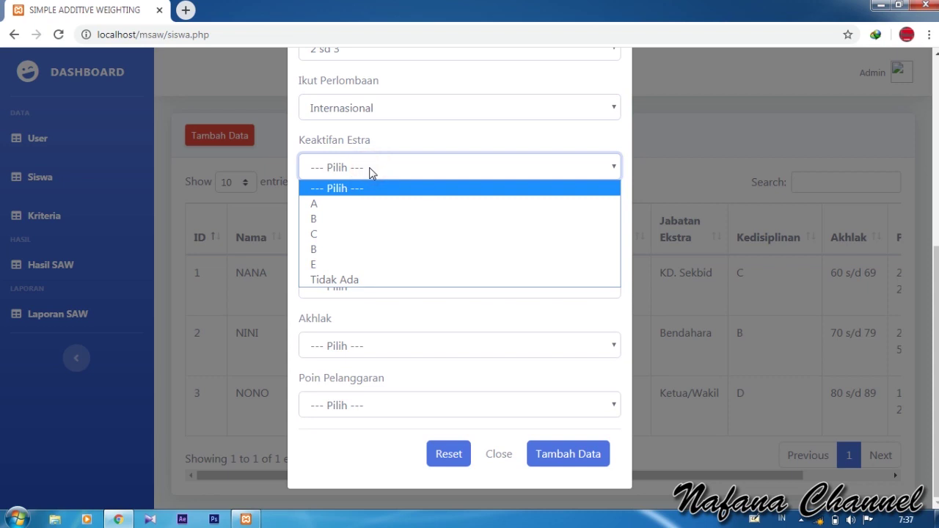
left_click(368, 222)
Step: Choose Sekretaris/Wakil position, discipline B, Akhlak 90 s/d 100, violation points 25 s/d 50, and save
left_click(394, 232)
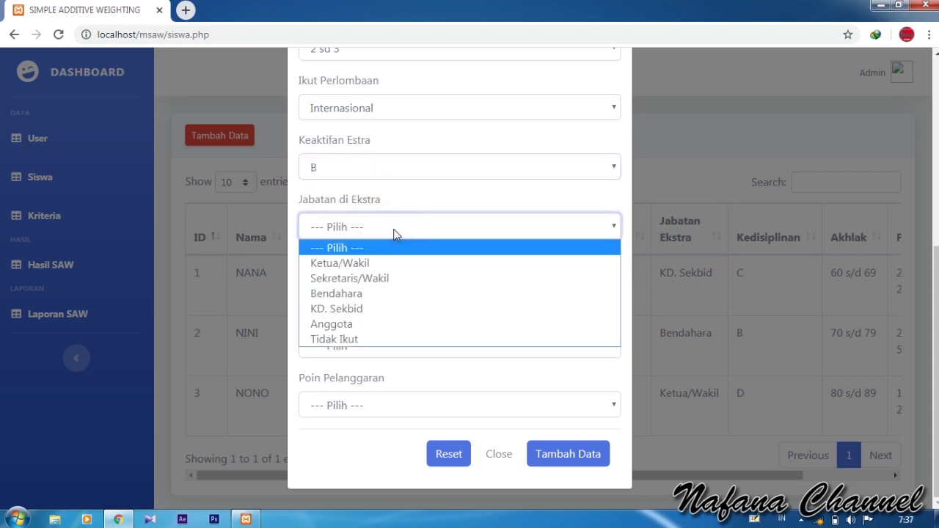
left_click(398, 278)
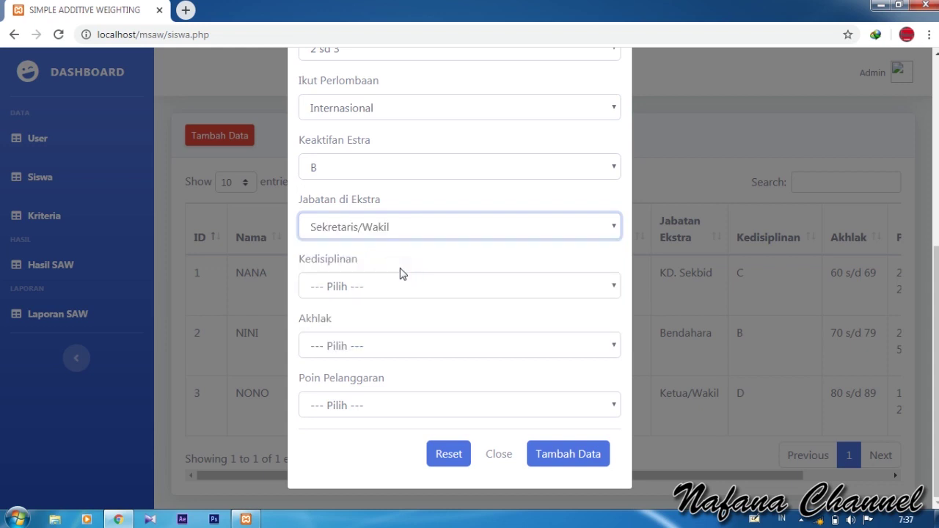
left_click(398, 283)
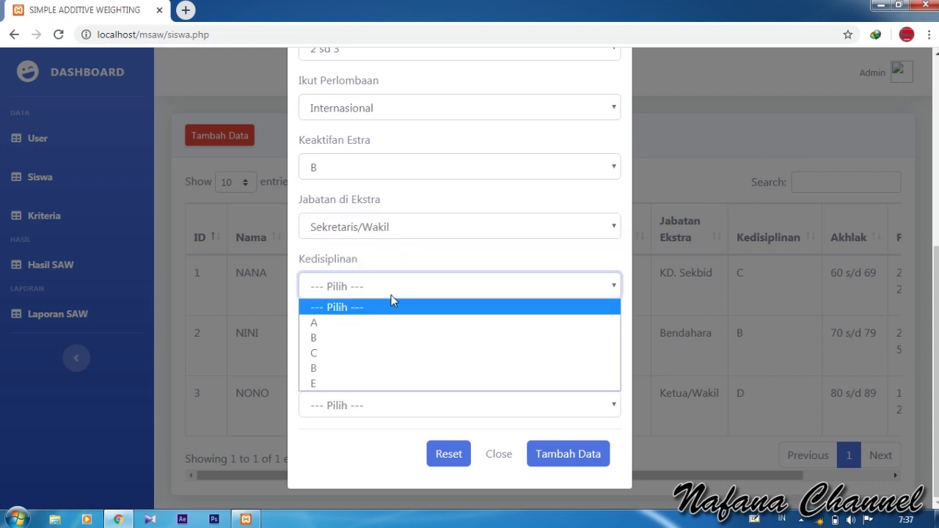
left_click(379, 339)
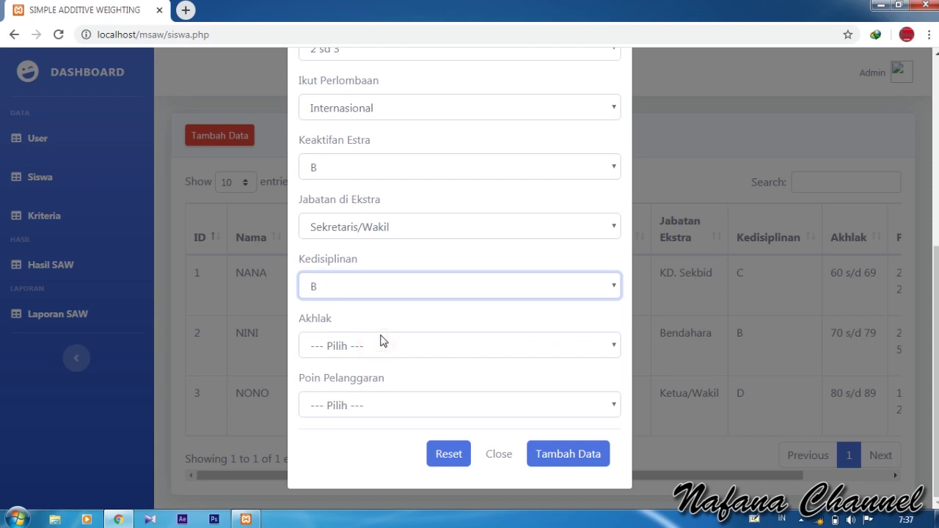
left_click(385, 346)
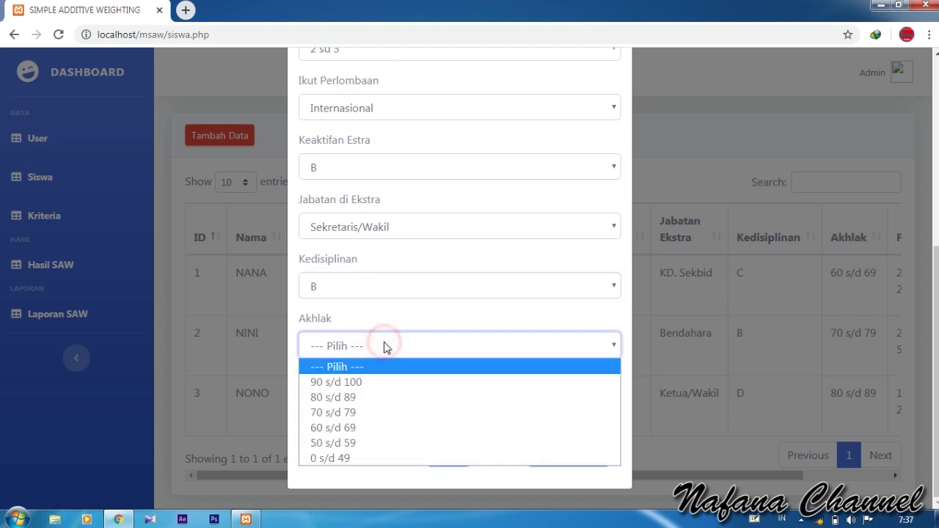
left_click(375, 382)
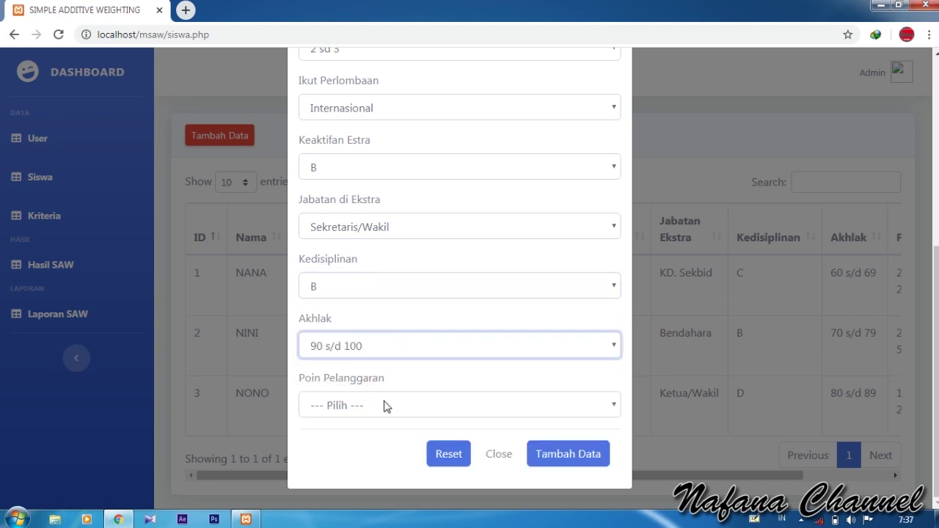
left_click(386, 404)
left_click(369, 325)
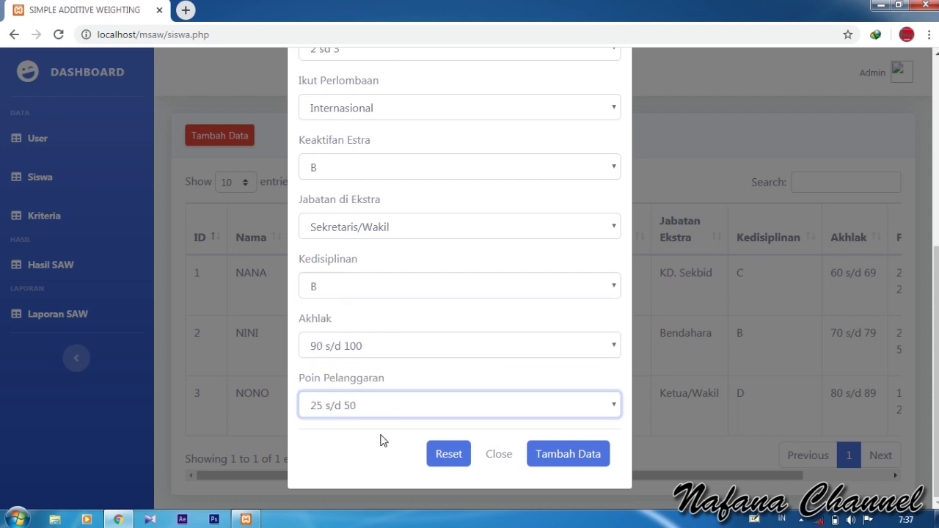
left_click(555, 459)
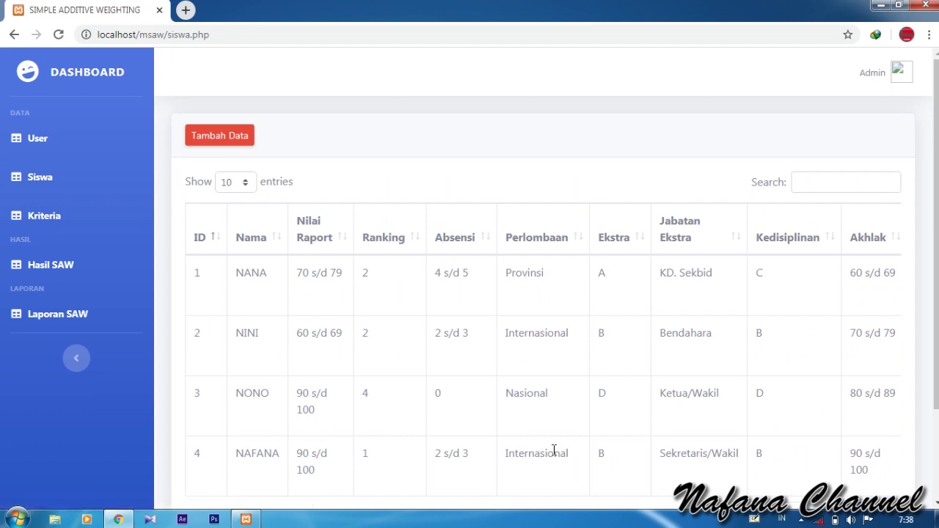
Step: Delete the S4 student row and reload the Siswa page to confirm three remain
scroll(612, 395, "down", 3)
left_click_drag(608, 420, 529, 415)
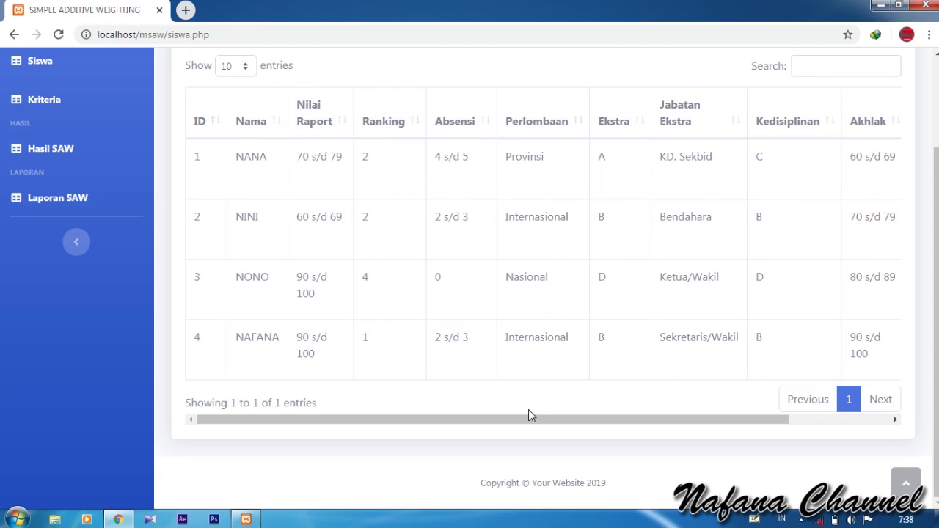
left_click_drag(565, 421, 759, 414)
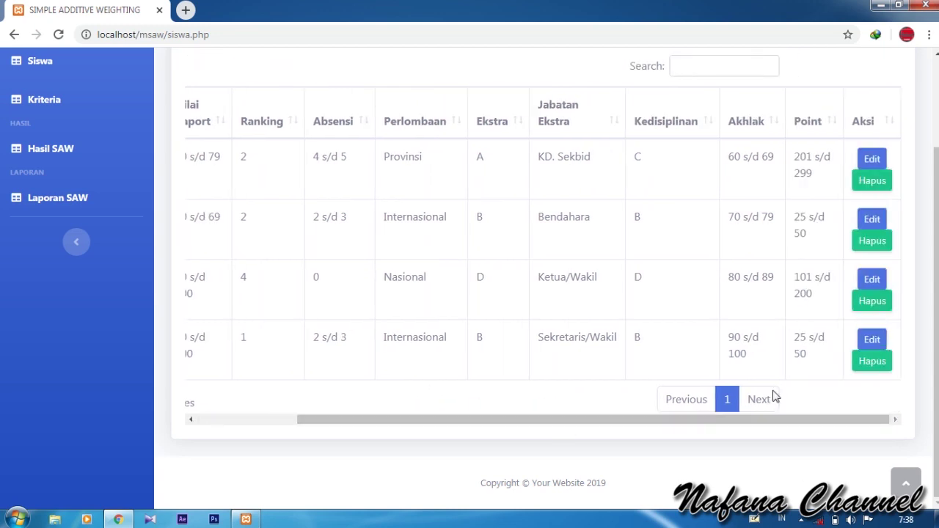
left_click(873, 361)
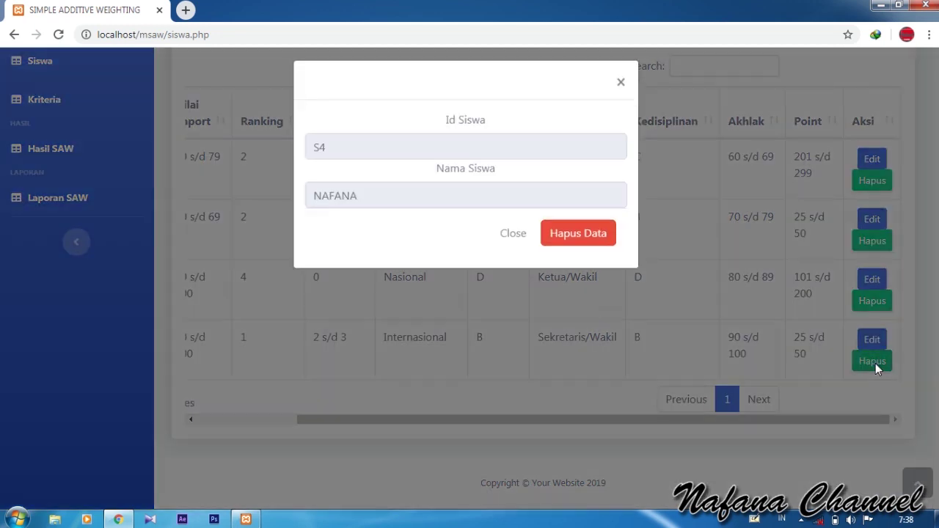
left_click(581, 242)
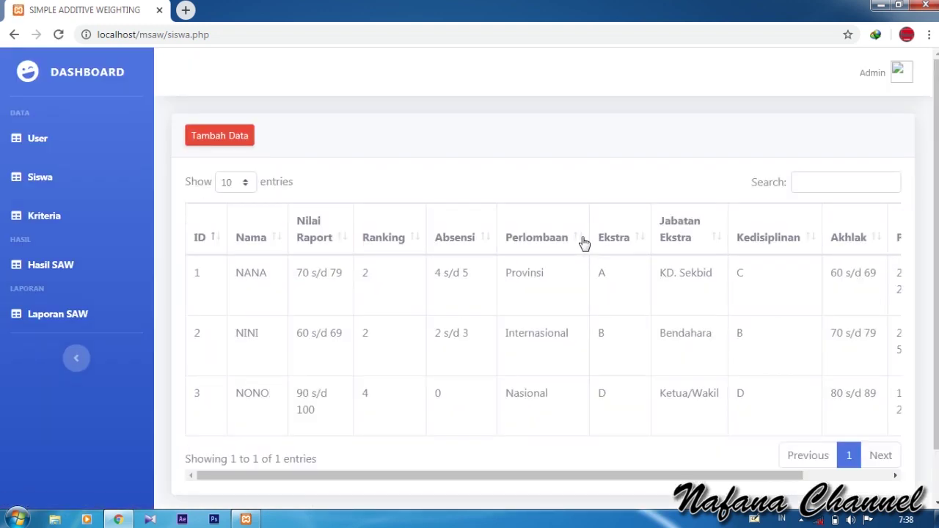
key("F5")
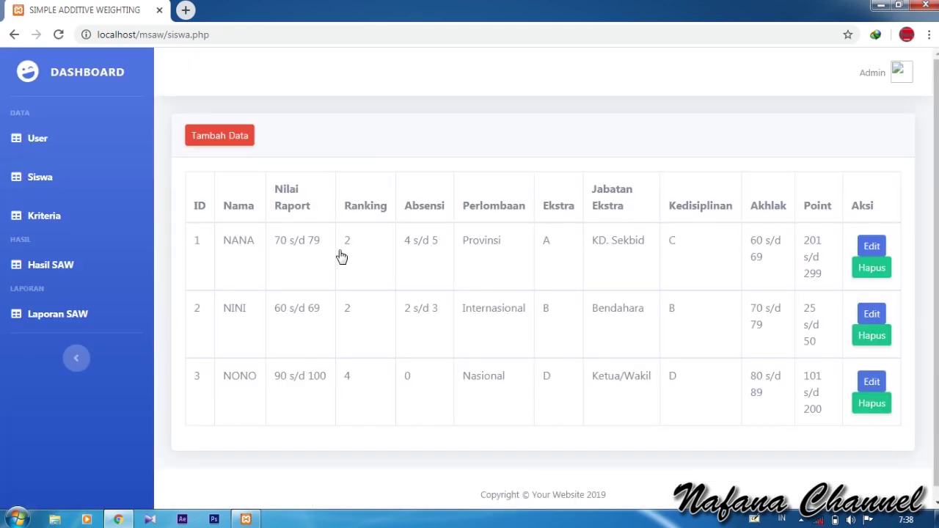
Step: Open the Kriteria page and scroll through the C1–C9 criteria list
left_click(47, 214)
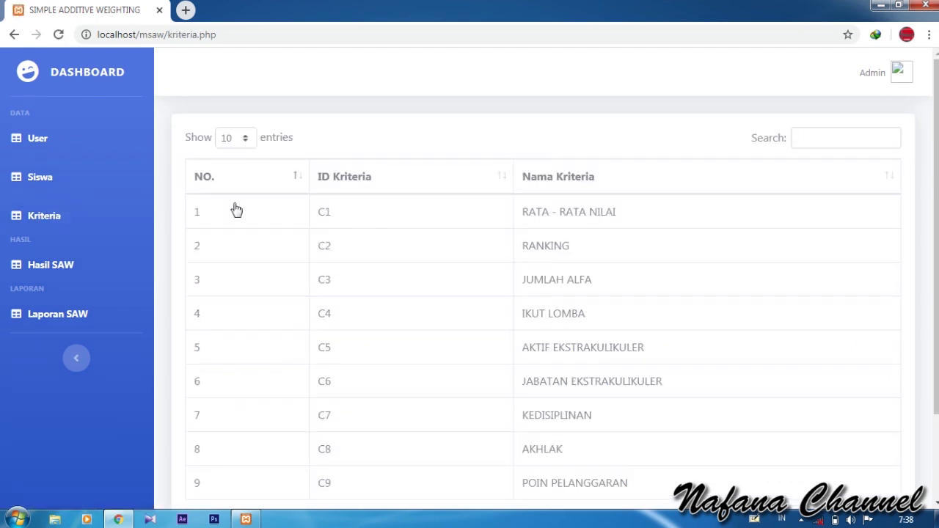
scroll(607, 289, "down", 3)
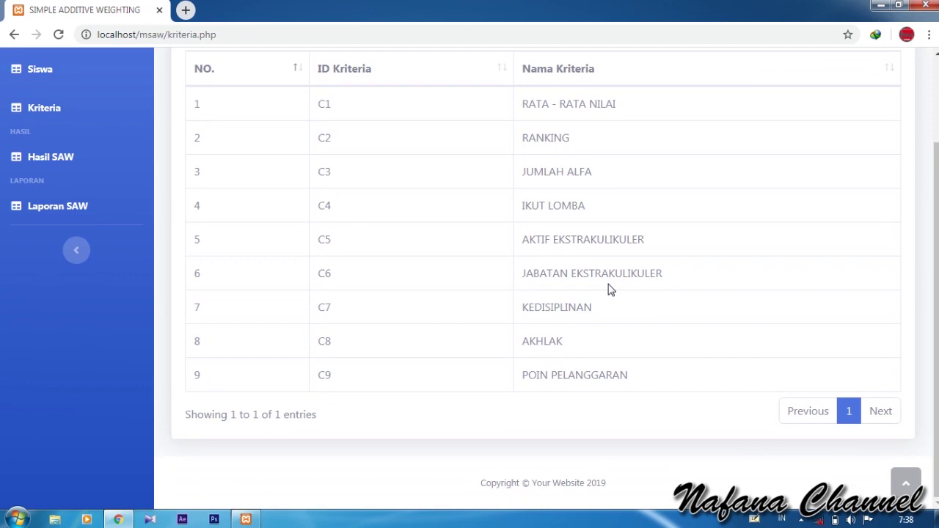
scroll(478, 176, "up", 2)
scroll(336, 261, "down", 2)
Step: Review the Hasil SAW weight, normalisation and ranking tables (top score 0.793), then return to Siswa
left_click(65, 161)
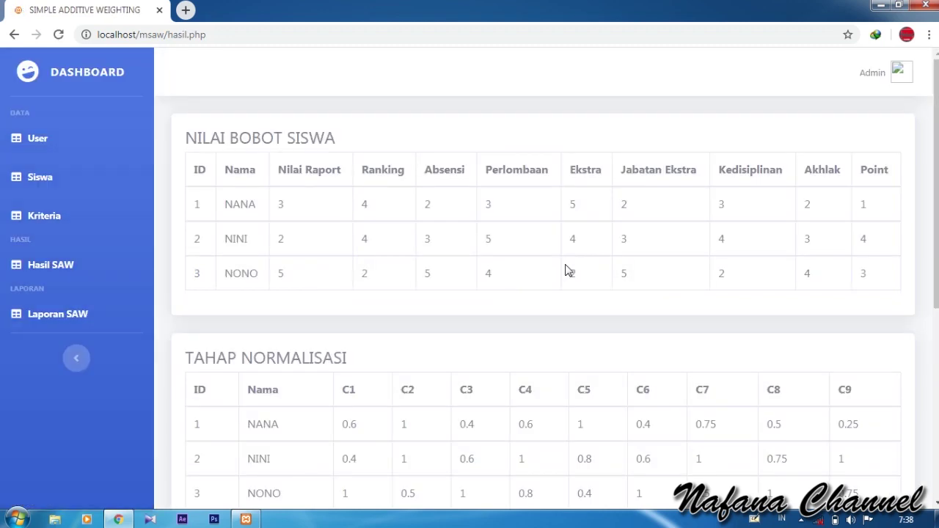
scroll(567, 270, "down", 1)
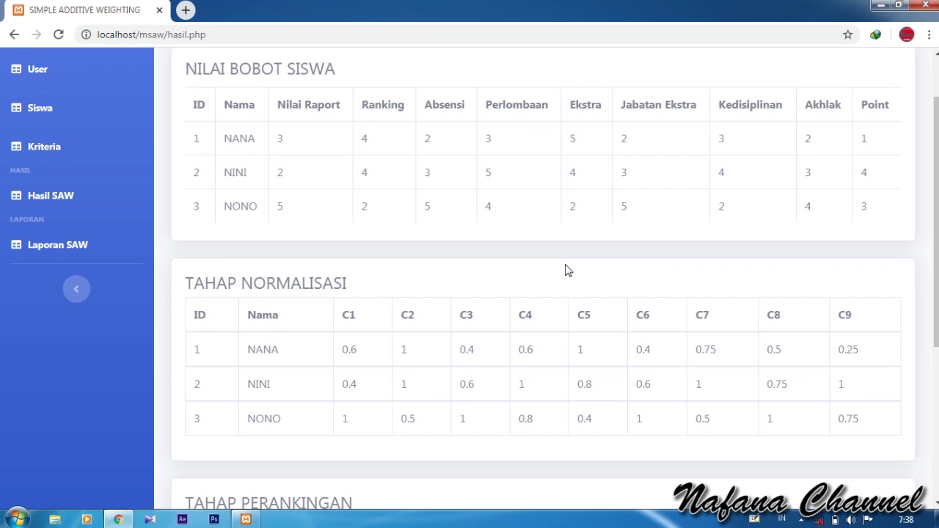
scroll(567, 270, "down", 4)
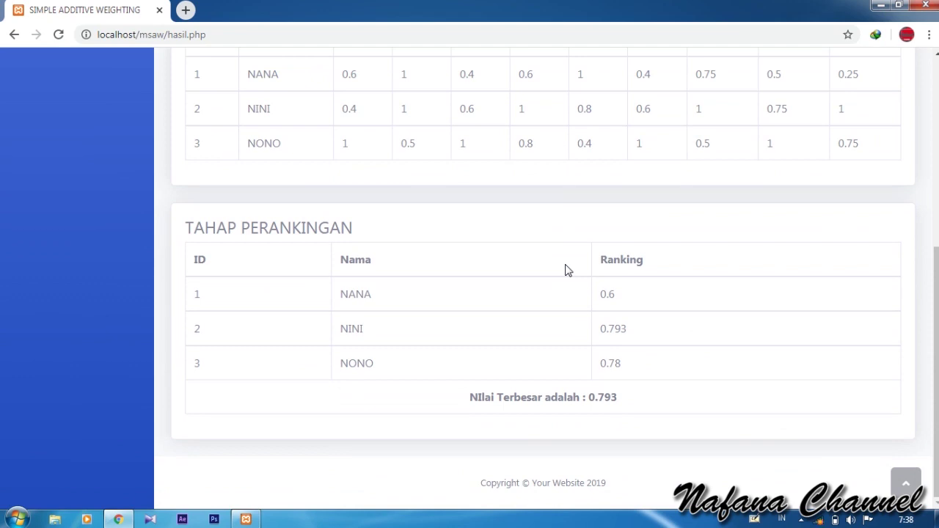
scroll(567, 270, "up", 2)
scroll(567, 269, "down", 2)
scroll(622, 203, "up", 5)
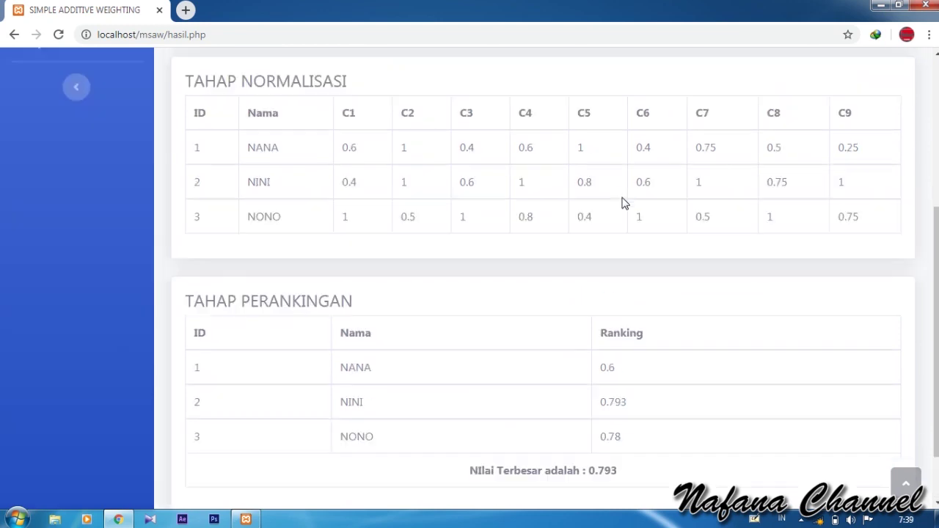
left_click(57, 176)
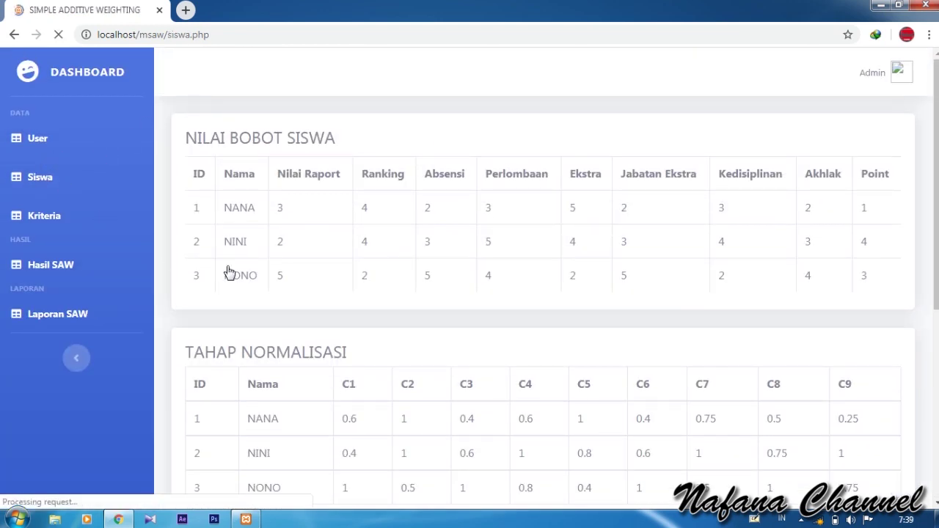
Step: Begin a new student with their name, report average 90 s/d 100 and Ranking 2
left_click(222, 139)
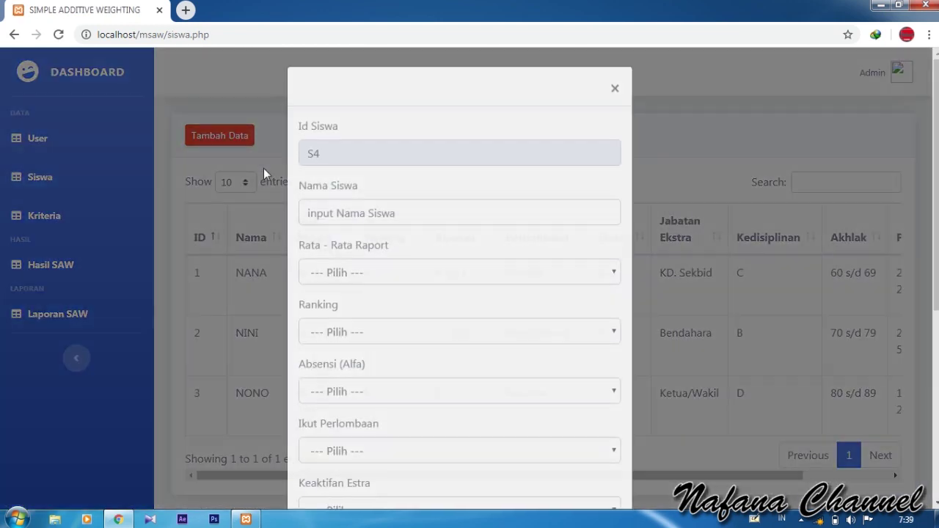
left_click(361, 212)
type("nAFANA")
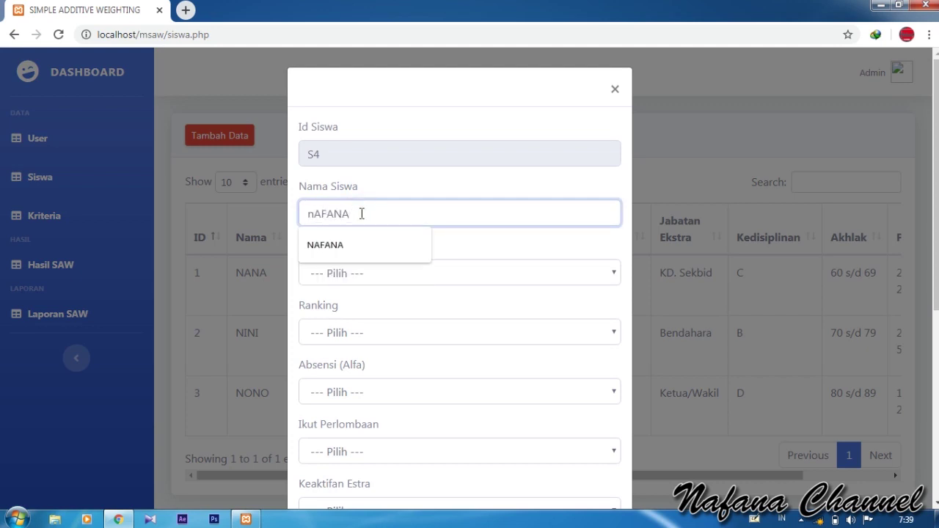
key("ctrl+a")
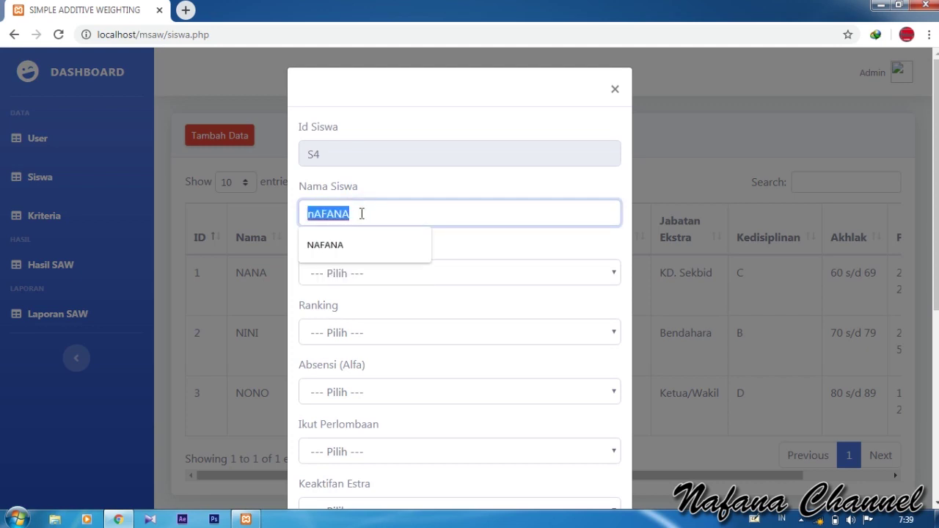
type("Nafana")
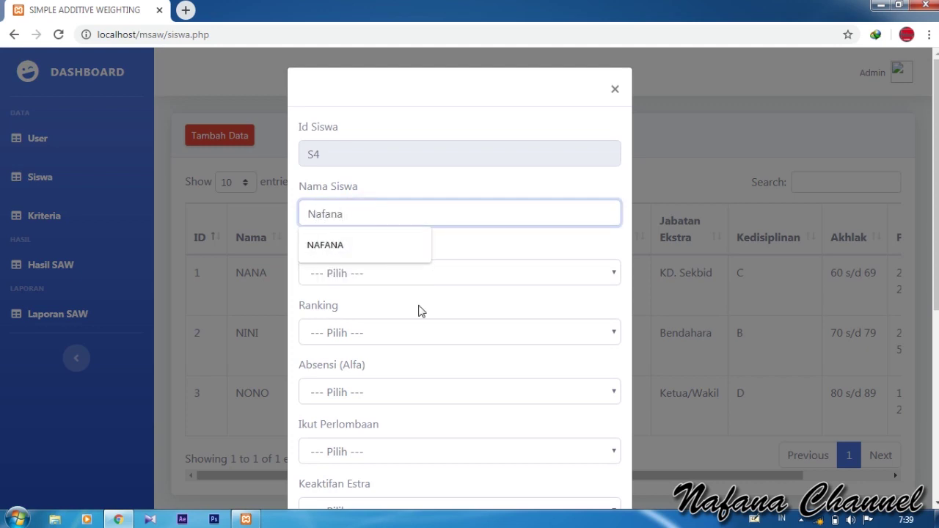
left_click(415, 273)
left_click(417, 308)
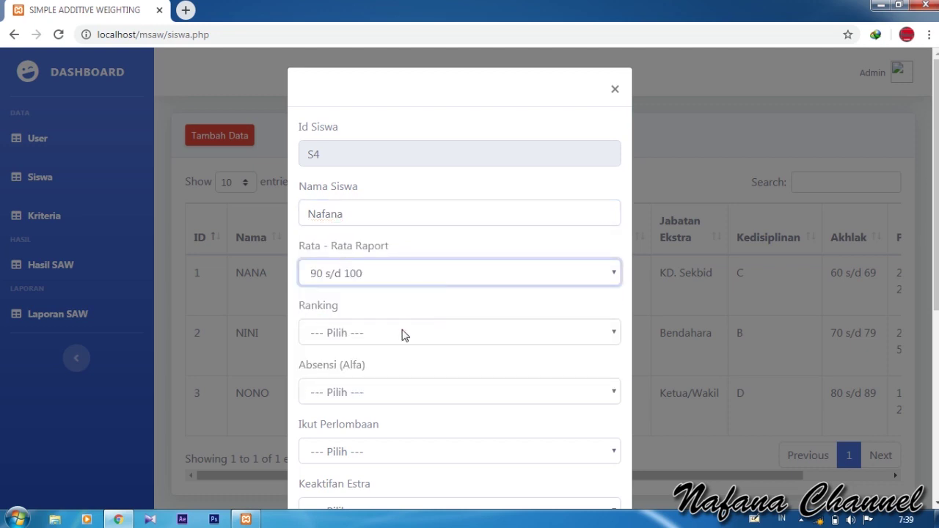
left_click(404, 335)
left_click(373, 384)
Step: Set absences to 1, competition to Internasional, extracurricular A with Sekretaris/Wakil position
scroll(371, 293, "down", 2)
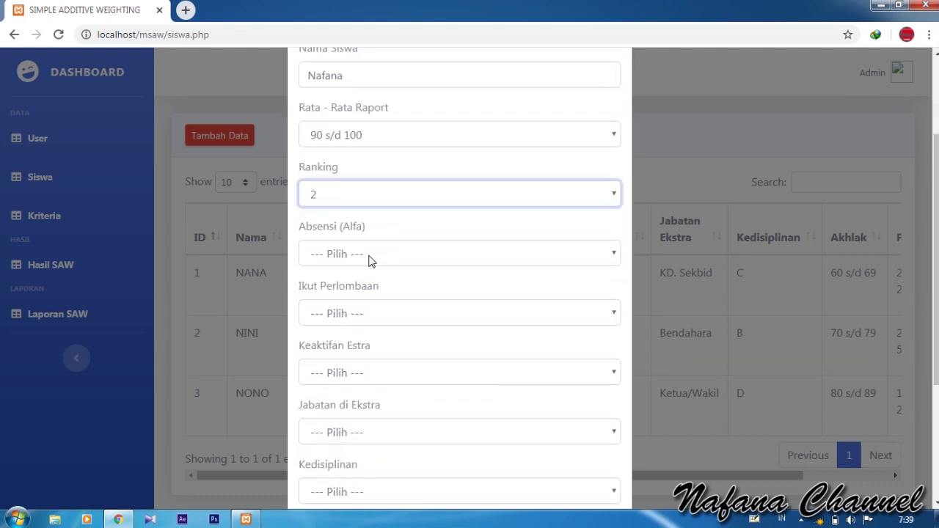
left_click(372, 259)
left_click(363, 309)
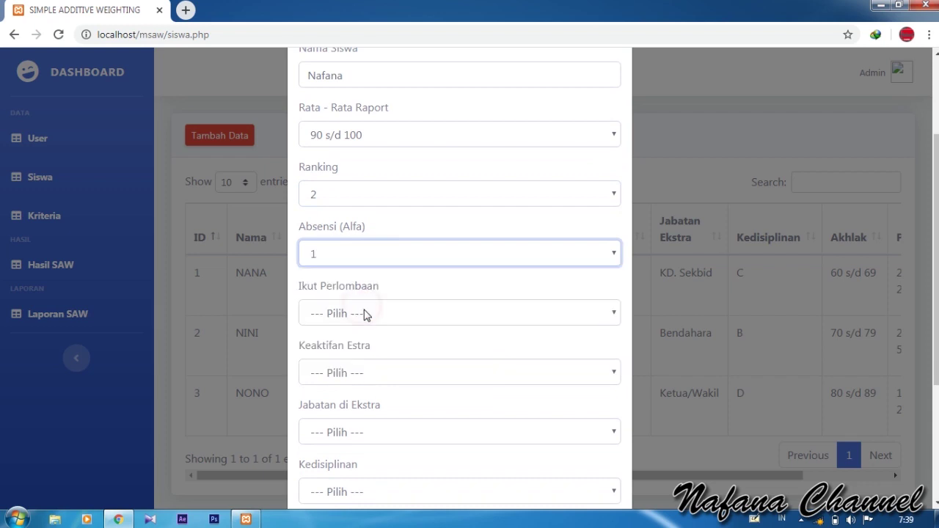
left_click(364, 314)
left_click(363, 350)
scroll(362, 352, "down", 2)
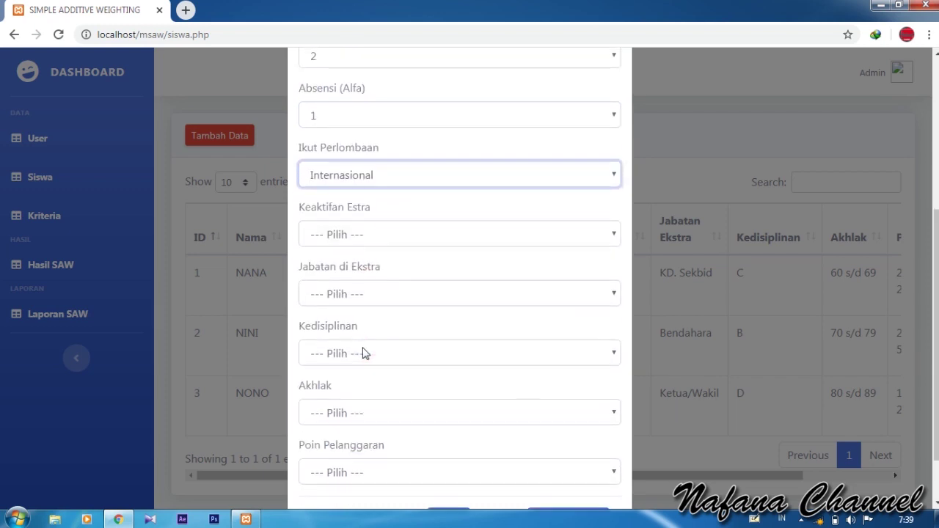
left_click(375, 241)
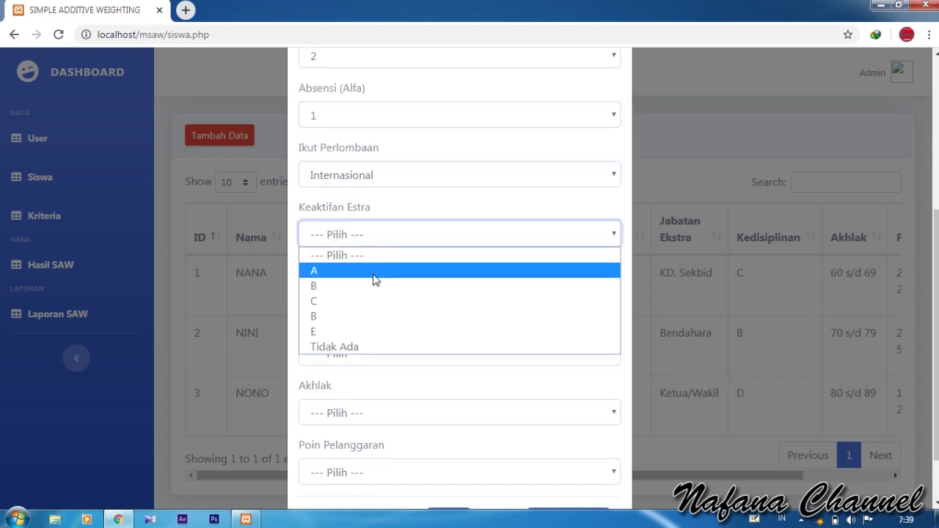
left_click(373, 273)
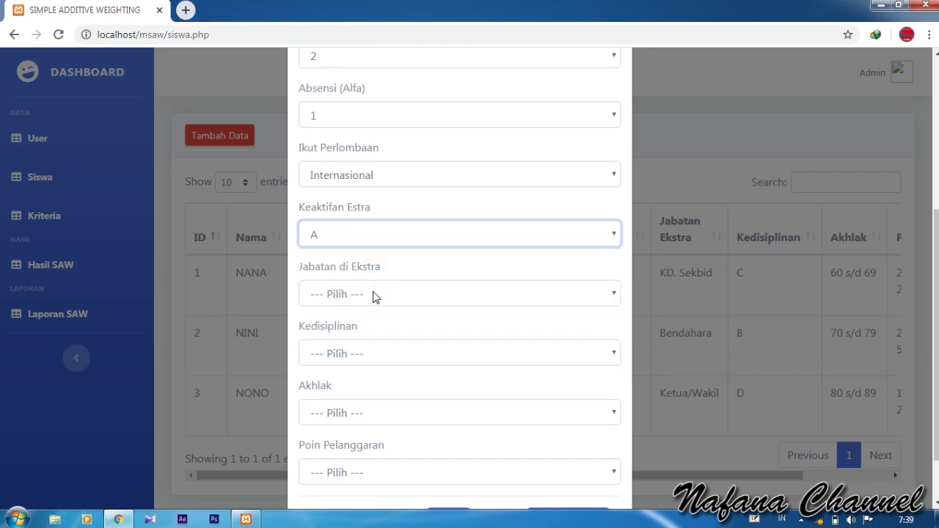
left_click(372, 296)
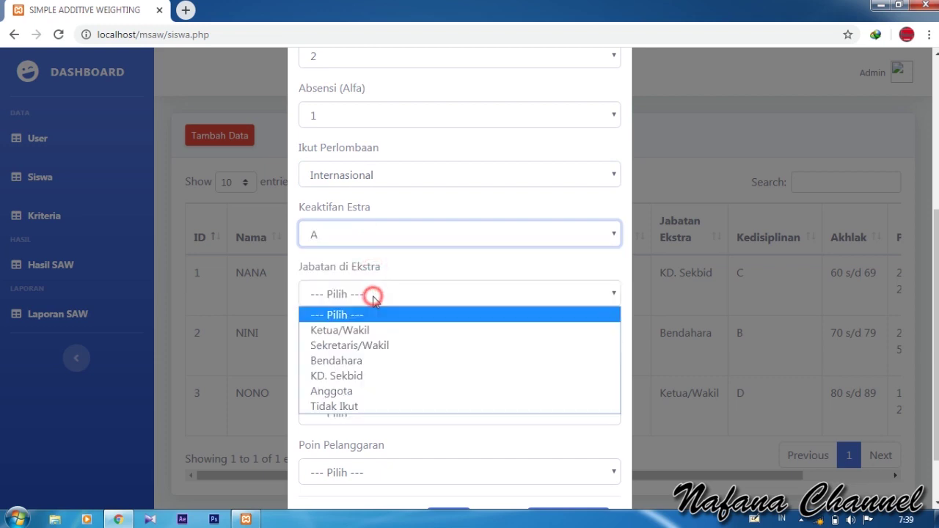
left_click(374, 346)
Step: Choose Kedisiplinan B, Akhlak 80 s/d 89, violation points 25 s/d 50, and save the student
left_click(371, 355)
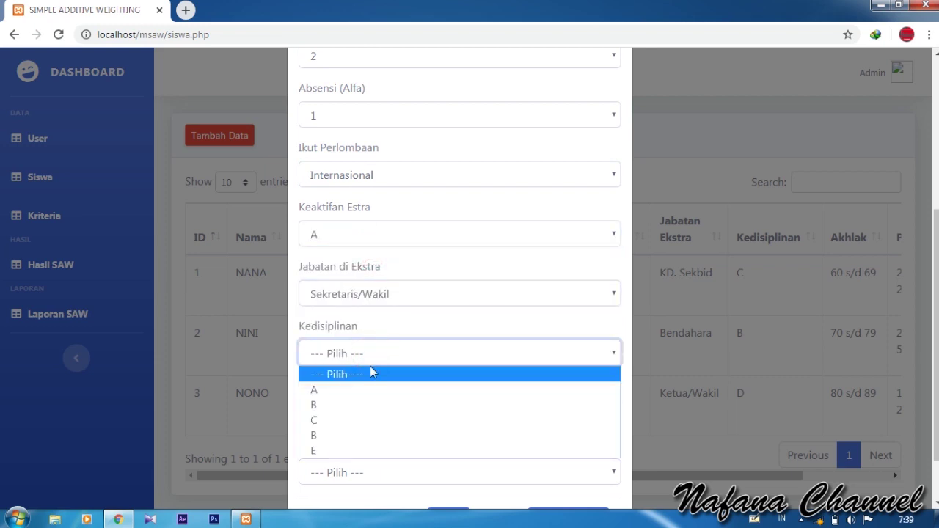
left_click(368, 405)
scroll(369, 407, "down", 1)
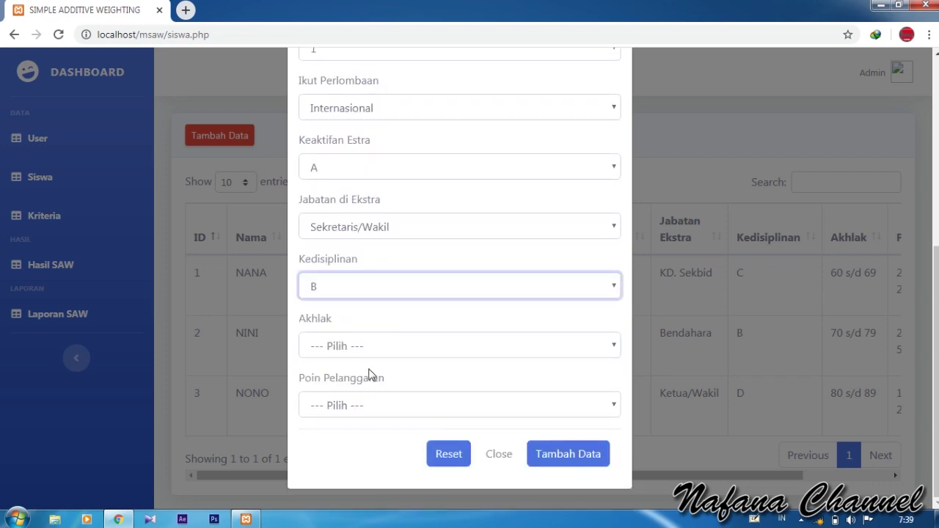
left_click(372, 351)
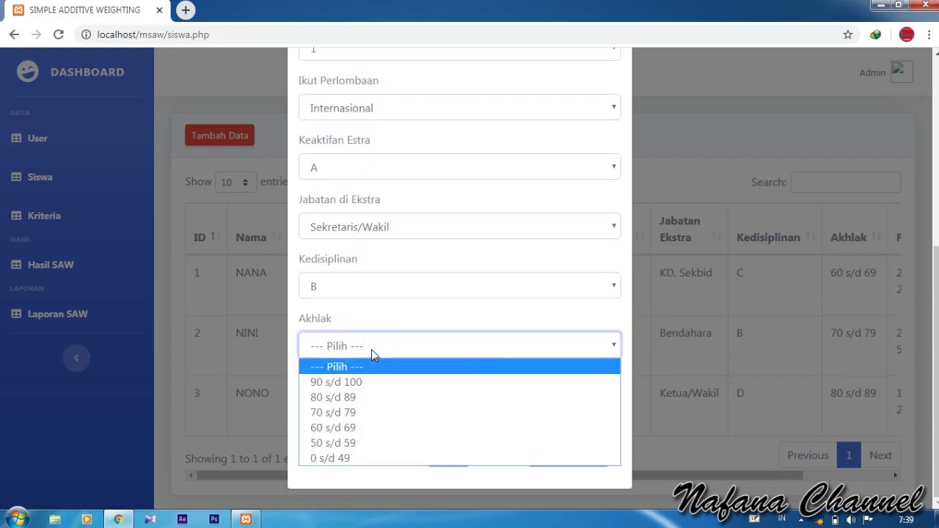
left_click(358, 397)
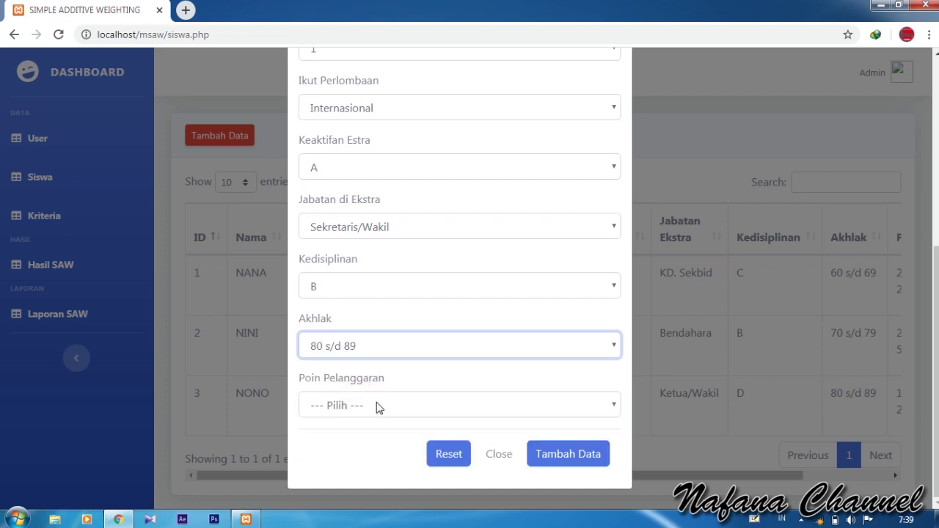
left_click(377, 406)
left_click(350, 323)
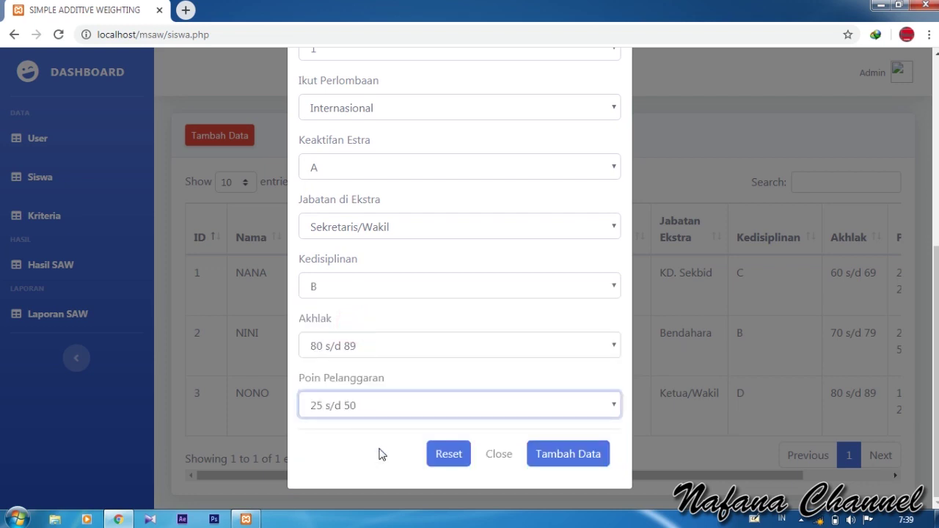
left_click(379, 459)
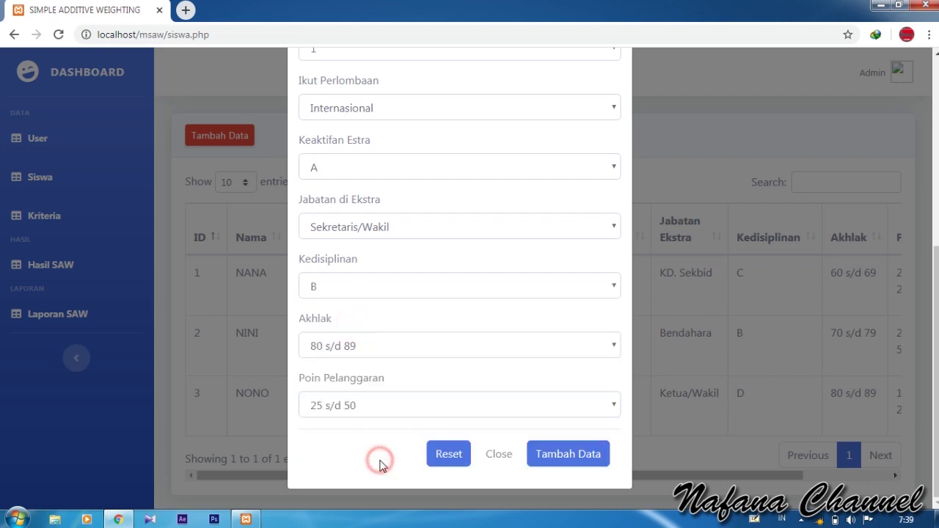
left_click(554, 462)
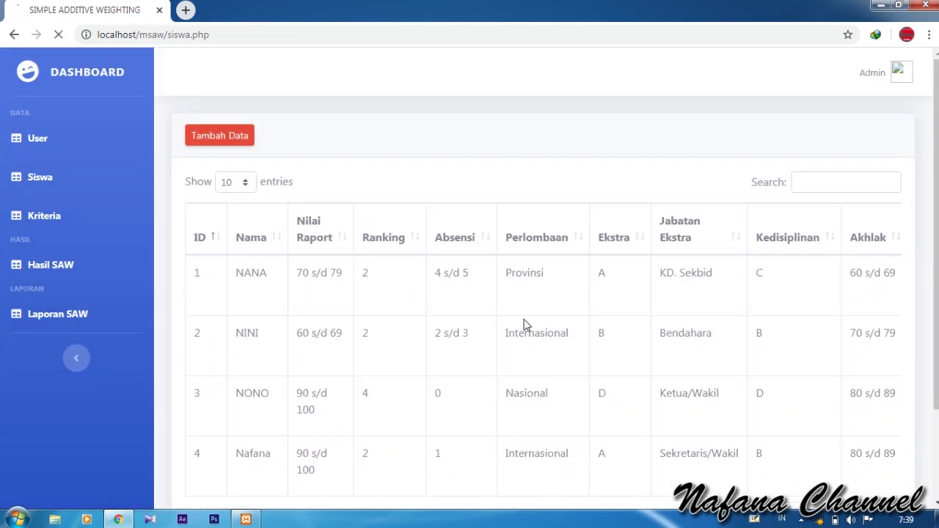
Step: Open Hasil SAW and review the Nilai Bobot, Normalisasi and Perankingan tables, topped by 0.966
scroll(524, 325, "down", 3)
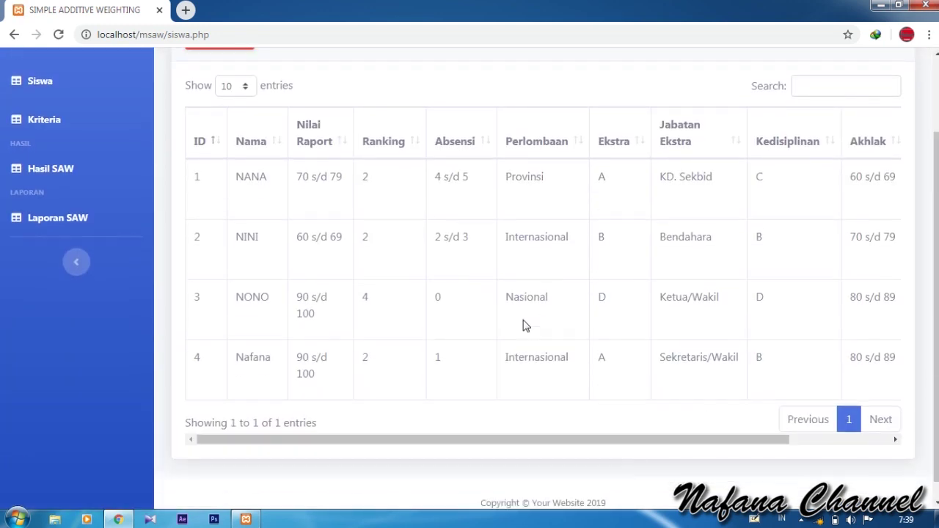
scroll(524, 325, "up", 3)
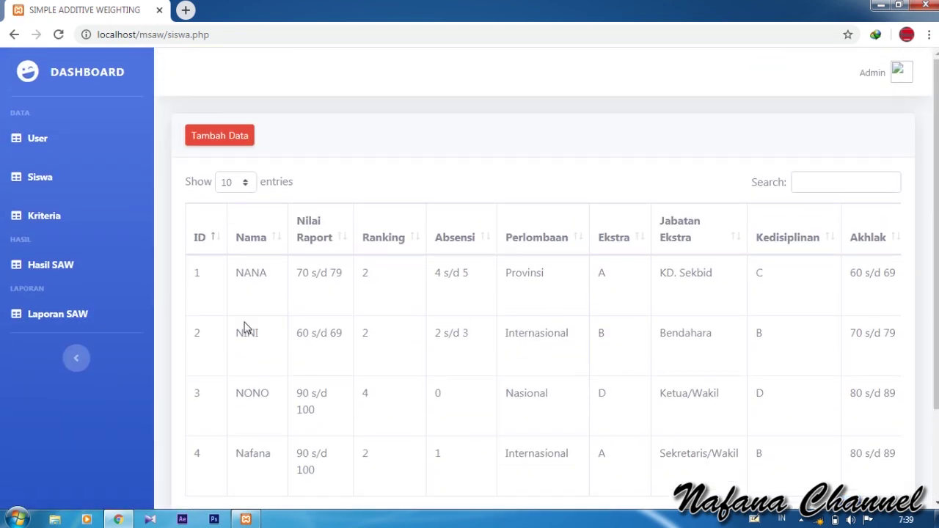
left_click(66, 271)
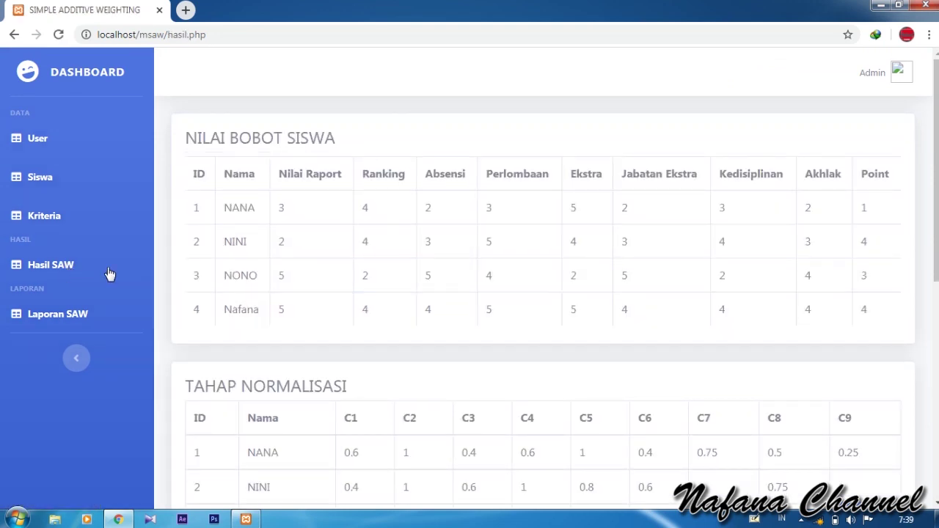
scroll(303, 308, "down", 1)
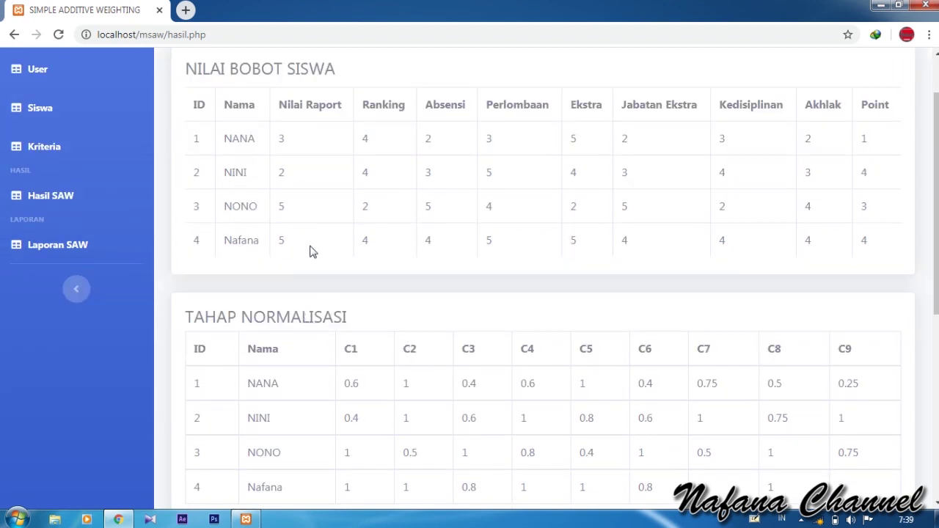
scroll(317, 250, "down", 2)
scroll(366, 297, "down", 4)
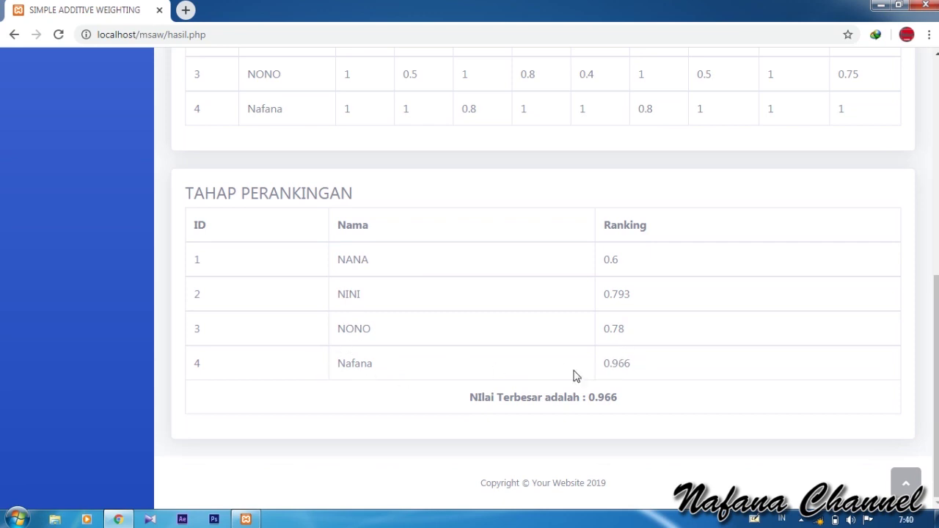
scroll(429, 374, "up", 5)
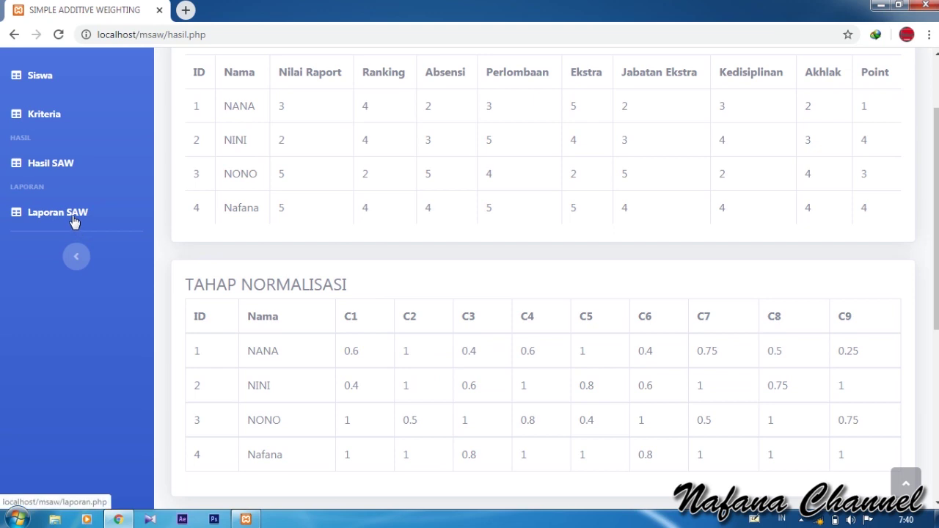
Step: Export the SAW report to 'Hasil Perankingan SIMPLE ADDITIVE WEIGHTING.xls' and open the download
left_click(71, 214)
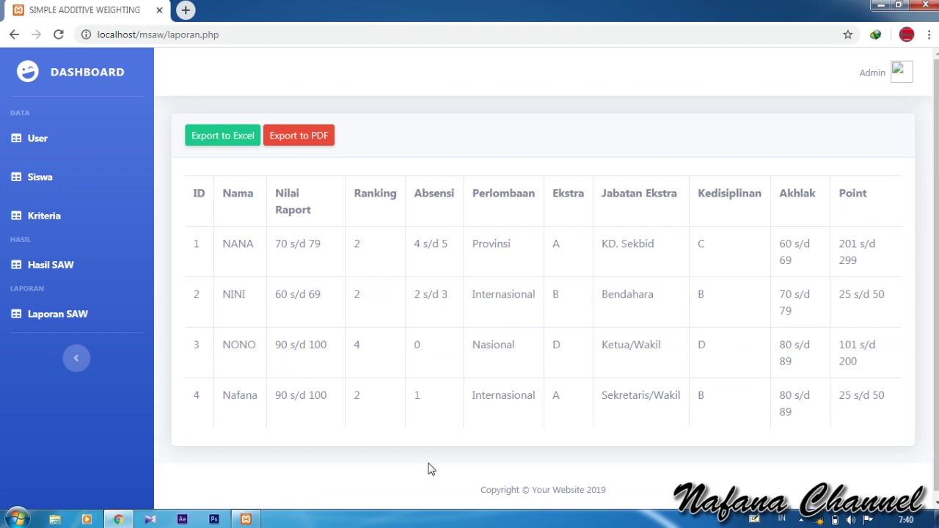
left_click(229, 137)
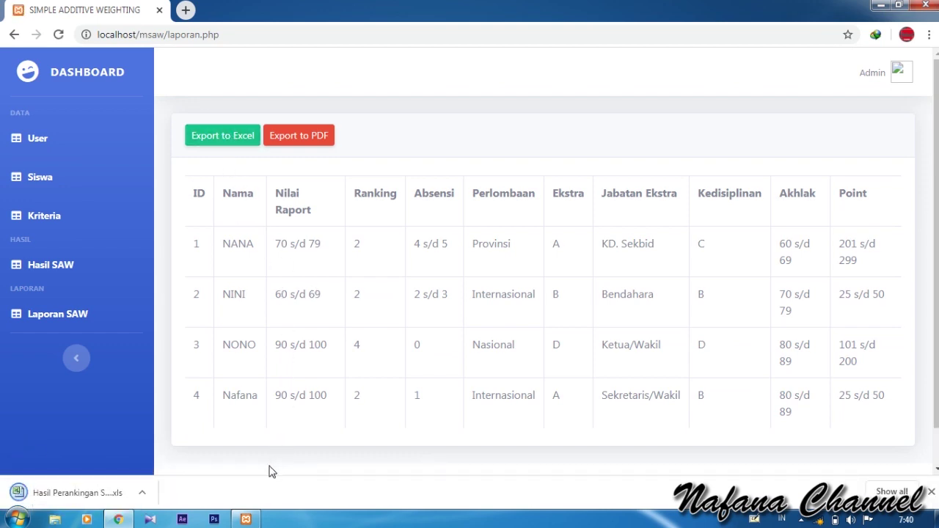
left_click(111, 495)
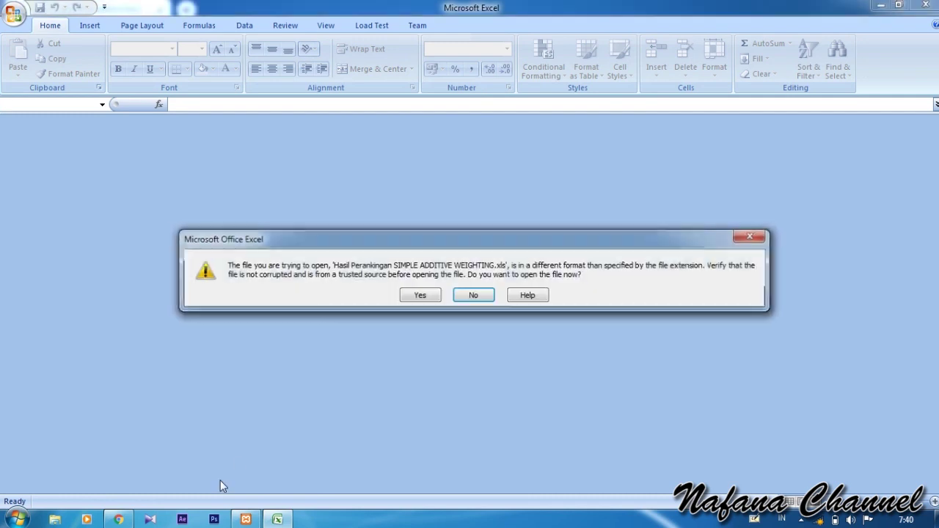
Step: Accept the format warning, check the 0.966 top score in cell L9, then minimize Excel
left_click(415, 295)
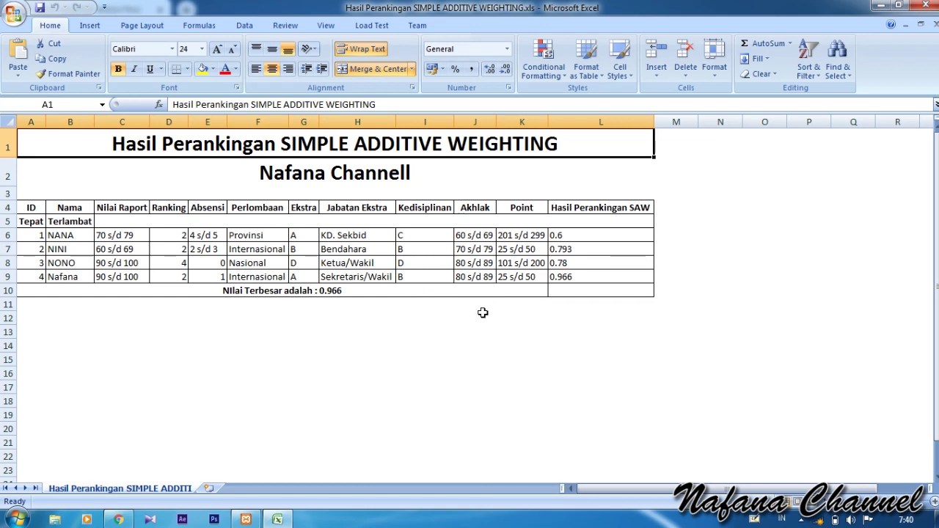
left_click(407, 292)
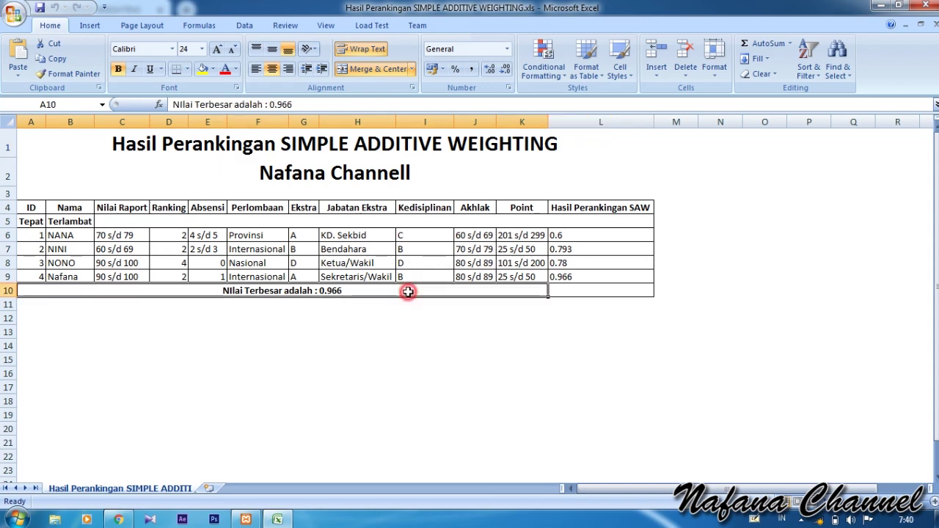
left_click(559, 279)
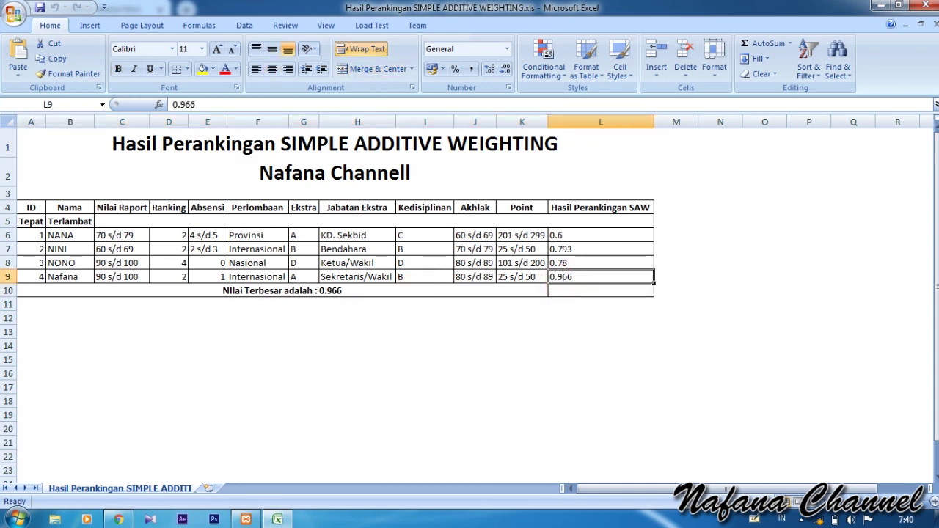
left_click(881, 6)
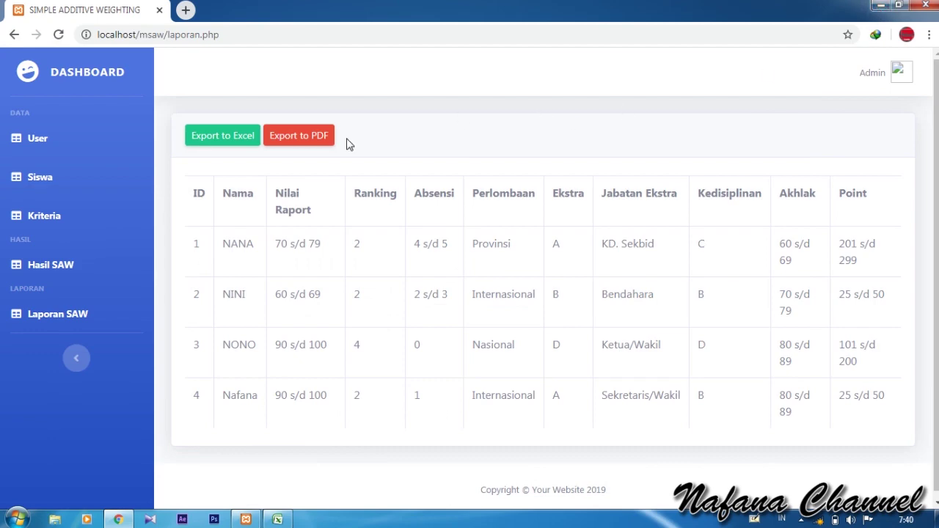
Step: Export the ranking report as Hasil_Perankingan_SIMPLE_ADDITIVE_WEIGHTING_2.pdf, review it, then close its tab
left_click(320, 143)
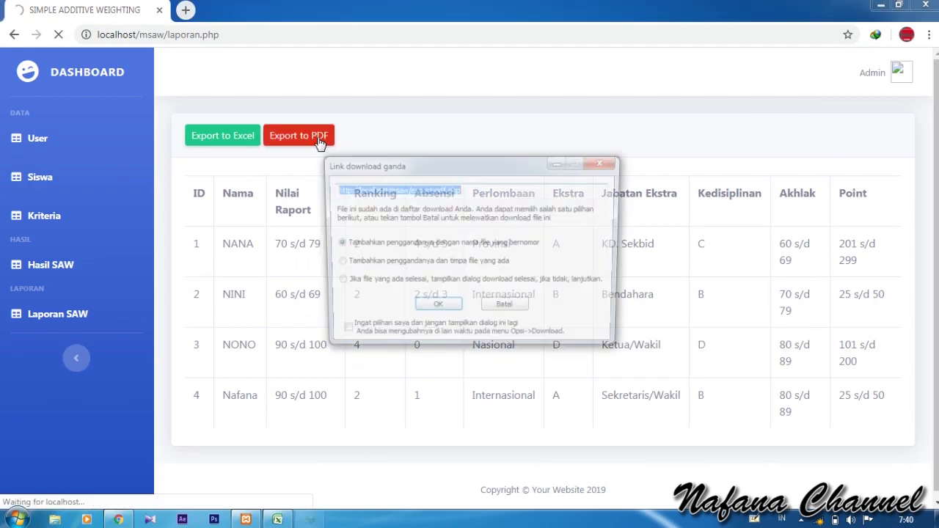
left_click(440, 308)
left_click(449, 321)
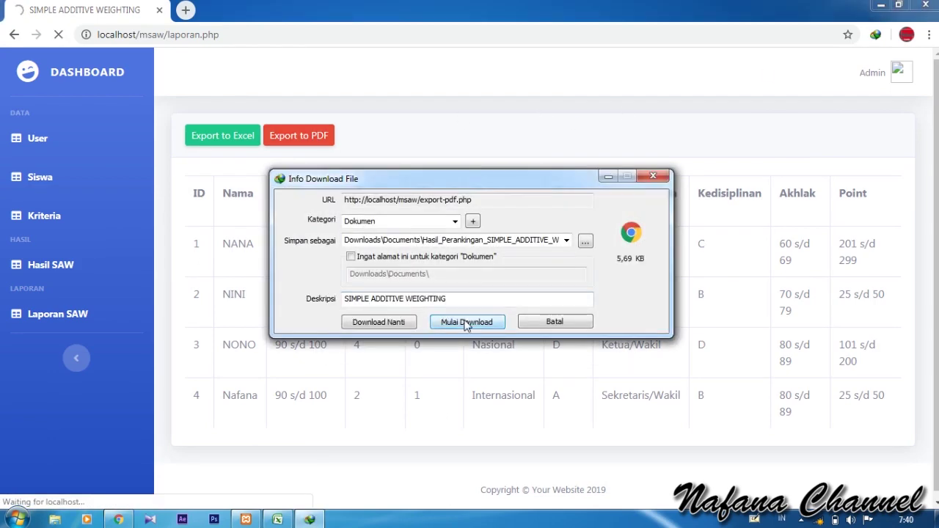
left_click(369, 306)
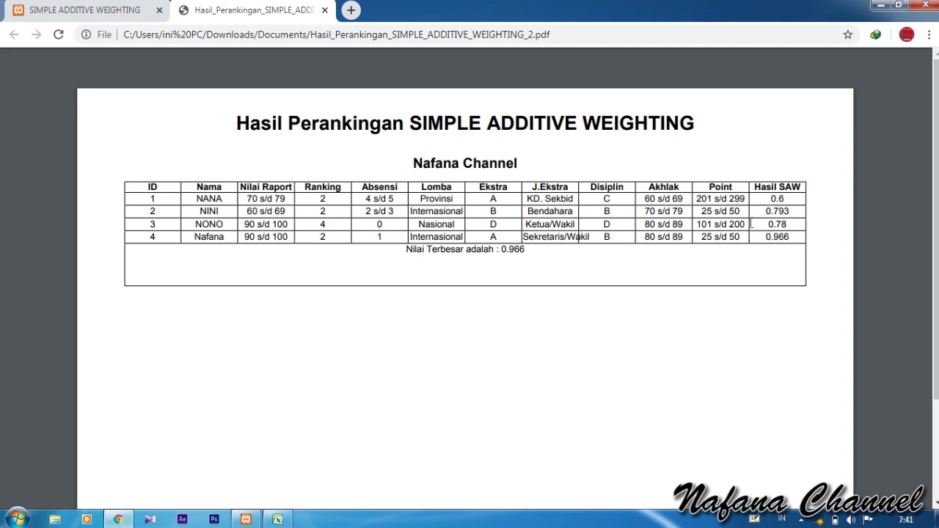
left_click(324, 10)
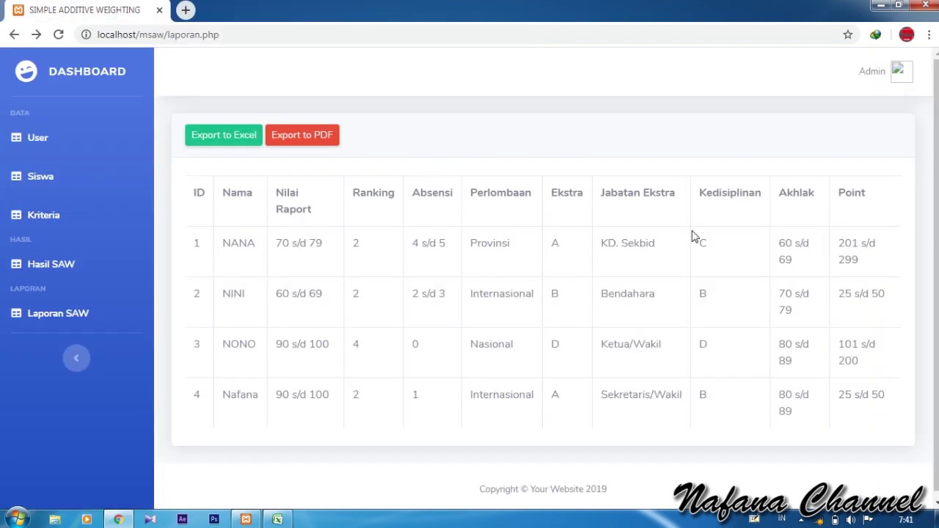
Step: Log the admin out of the SAW app to the login page and close the Excel report
left_click(870, 78)
left_click(870, 109)
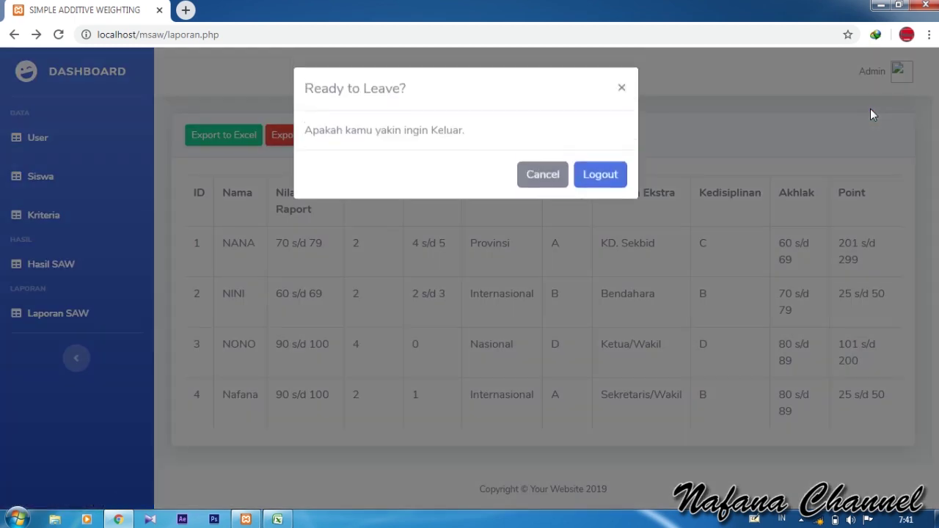
left_click(607, 178)
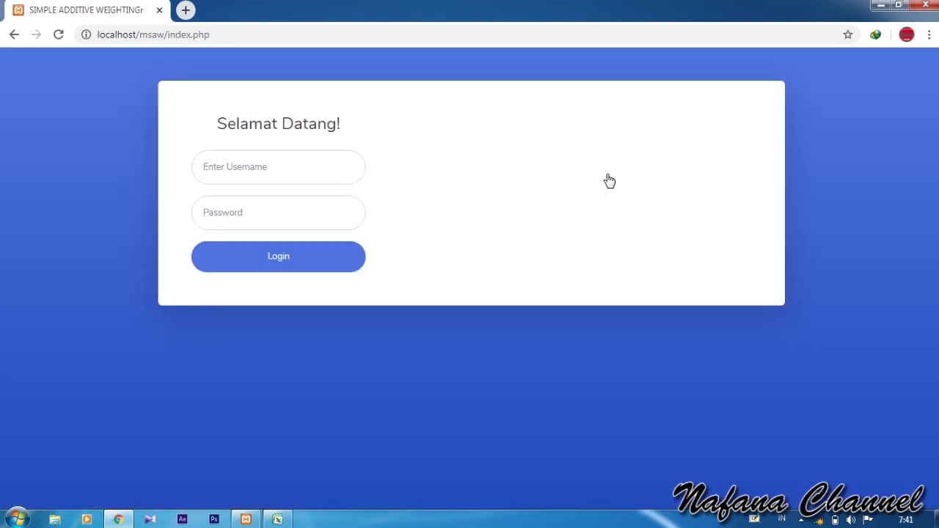
left_click(277, 520)
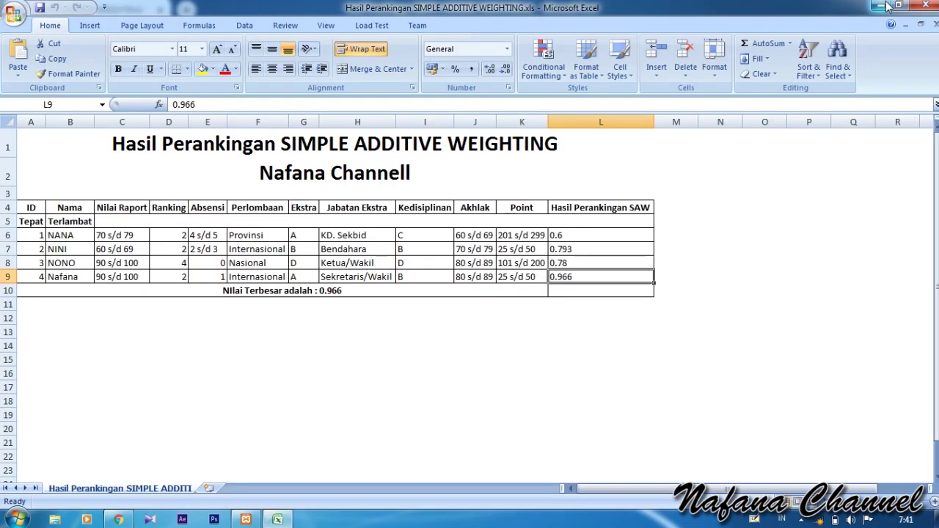
left_click(926, 6)
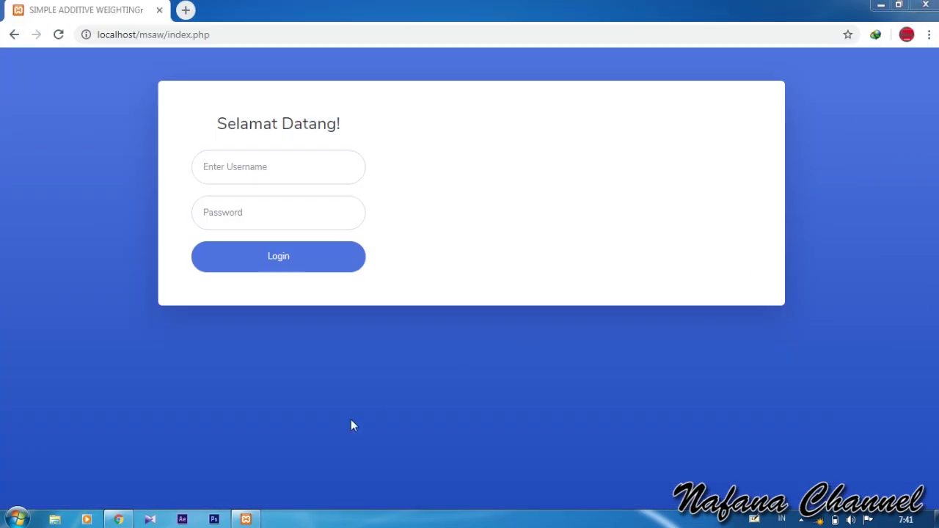
Step: Confirm Apache and MySQL are running in XAMPP, then load localhost/phpmyadmin in a new tab
left_click(246, 519)
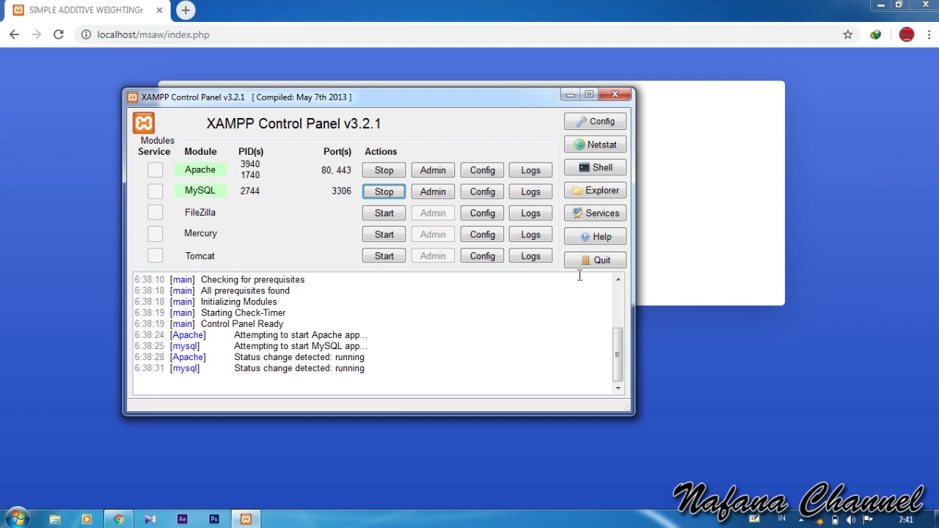
left_click(570, 95)
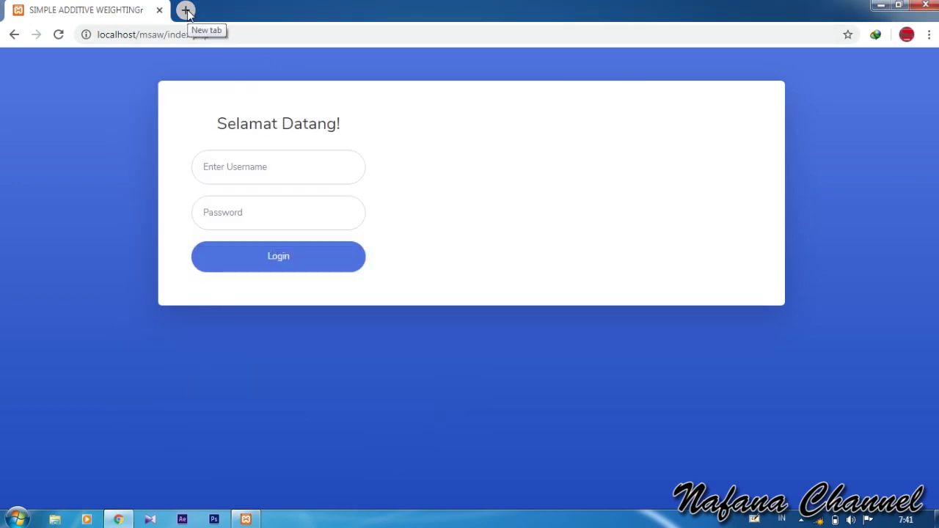
left_click(186, 10)
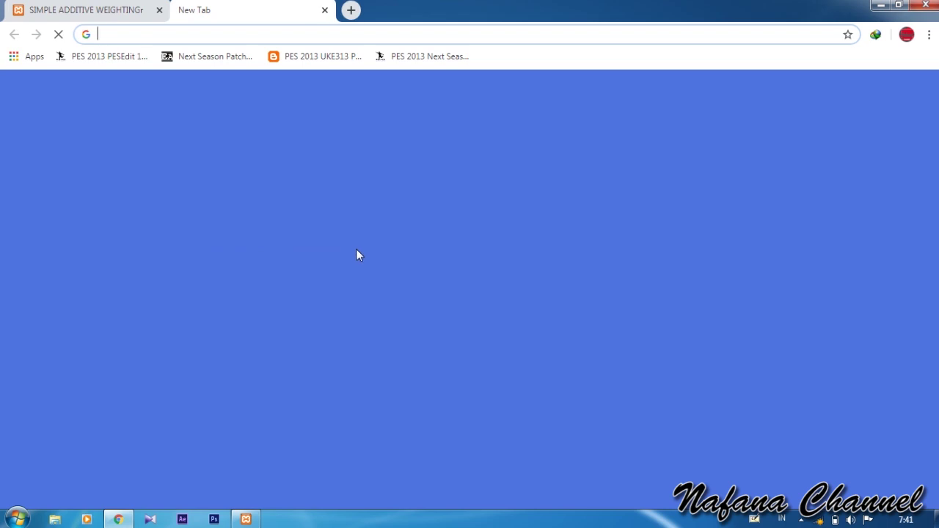
type("localhost")
key("Return")
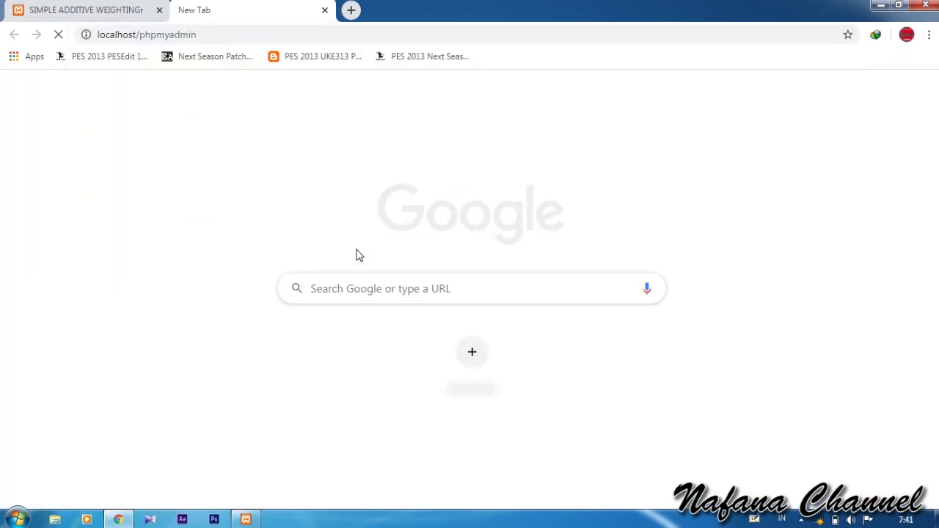